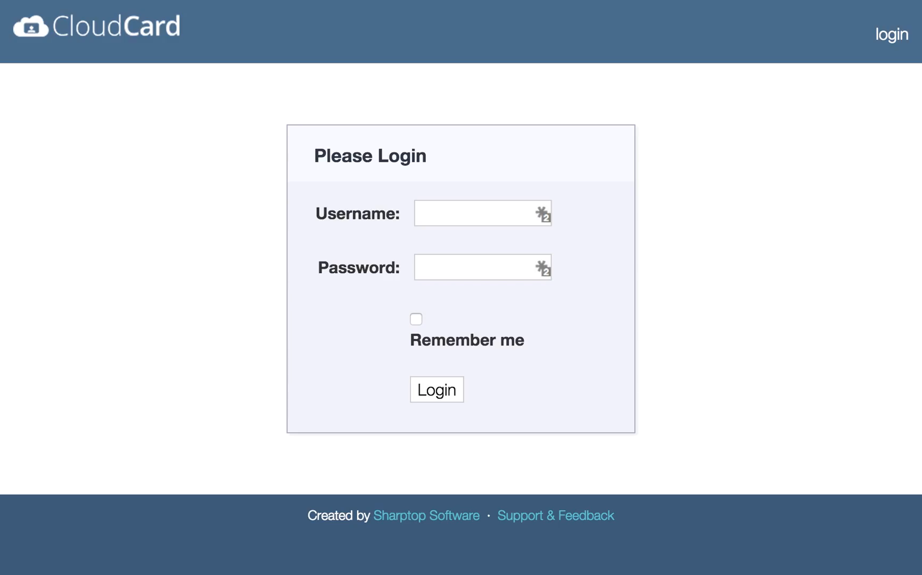
Step: Sign in to CloudCard using the administrator login saved in the password manager
click(542, 213)
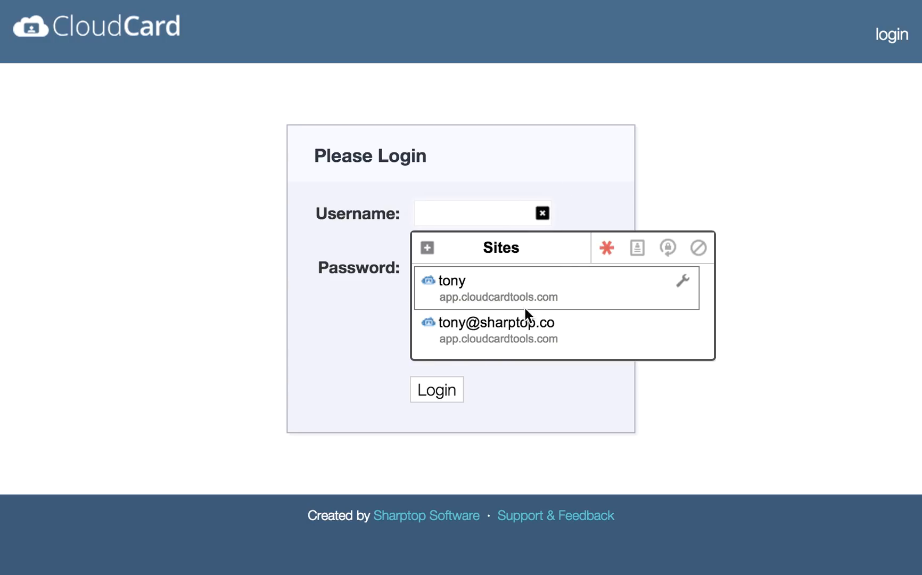
click(539, 286)
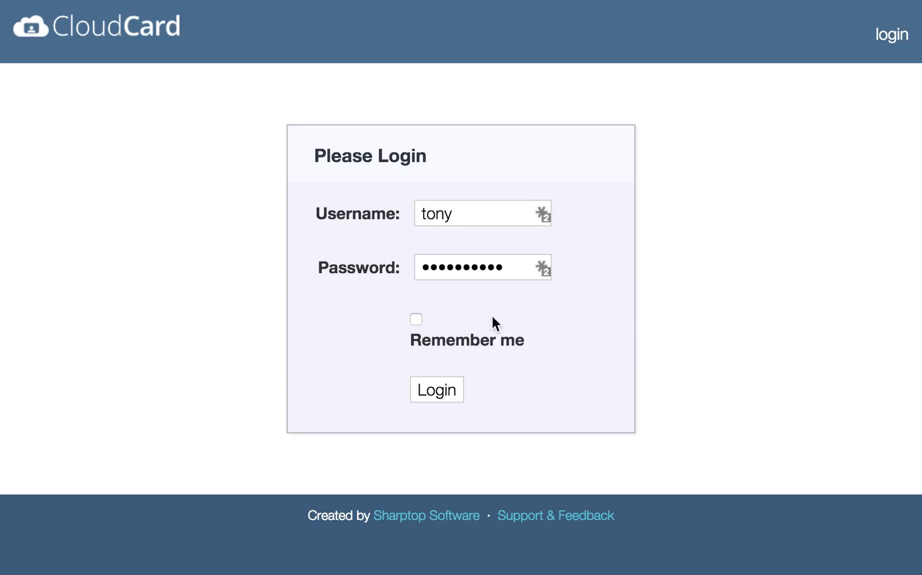
click(445, 391)
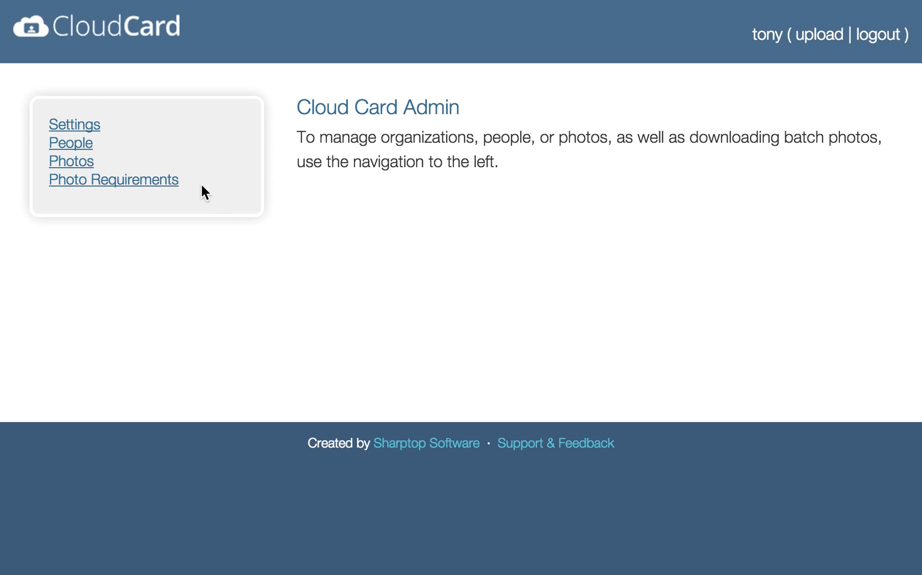
Step: Open the organization settings and review email domains, Terms of Service, logo and directors
click(94, 129)
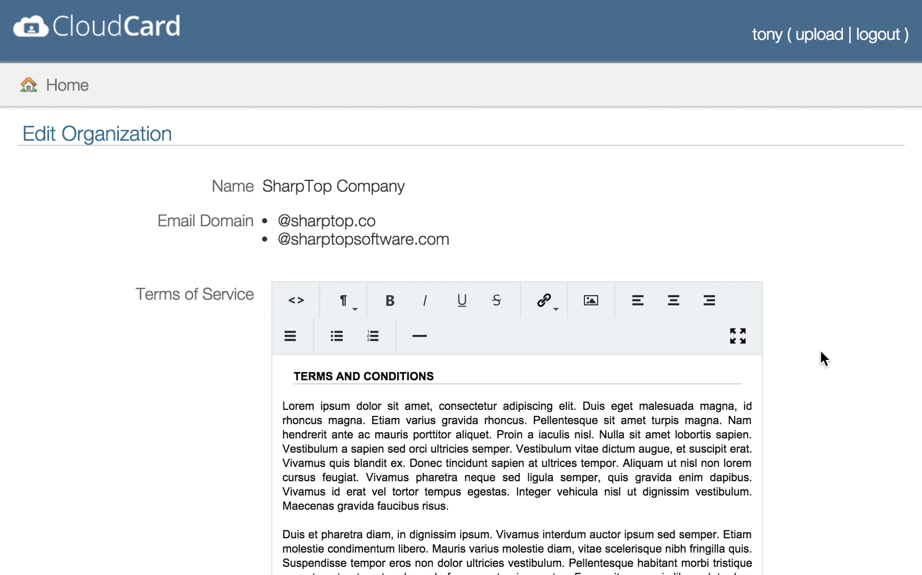
drag(455, 237, 258, 214)
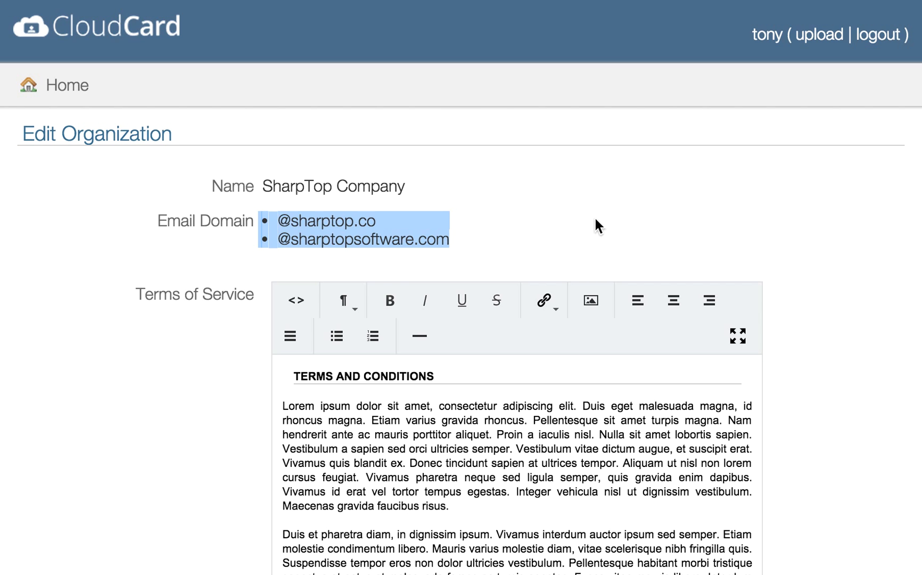
click(639, 229)
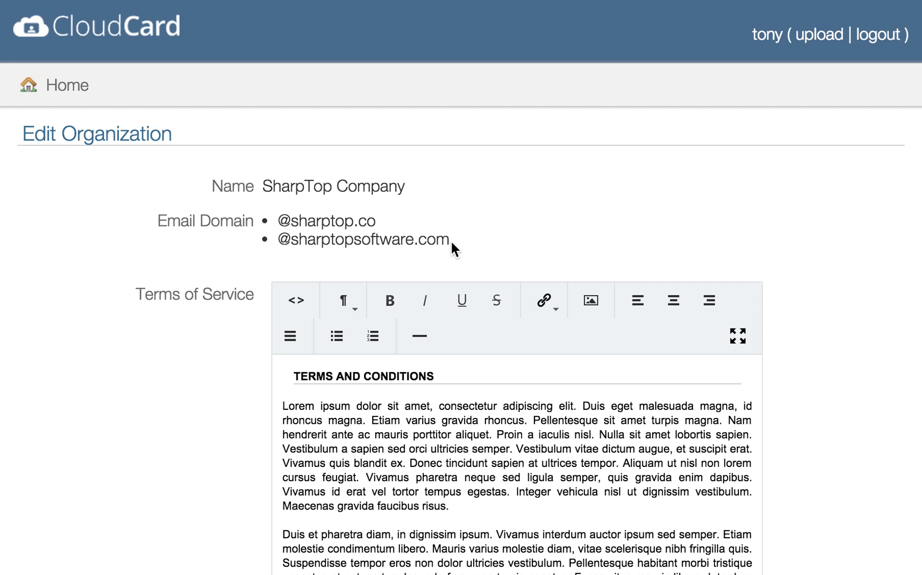
scroll(816, 414, down, 2)
scroll(815, 408, down, 5)
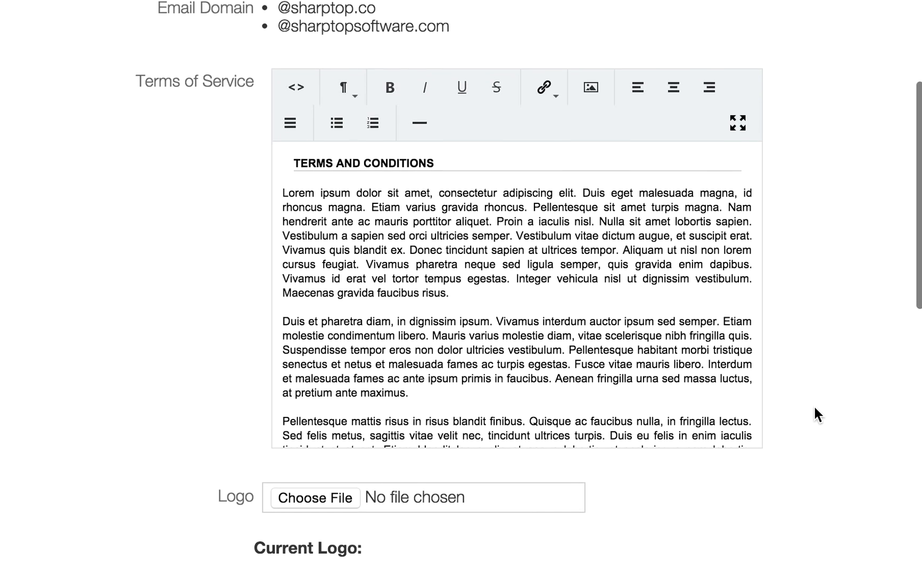
scroll(441, 334, down, 1)
scroll(442, 333, up, 1)
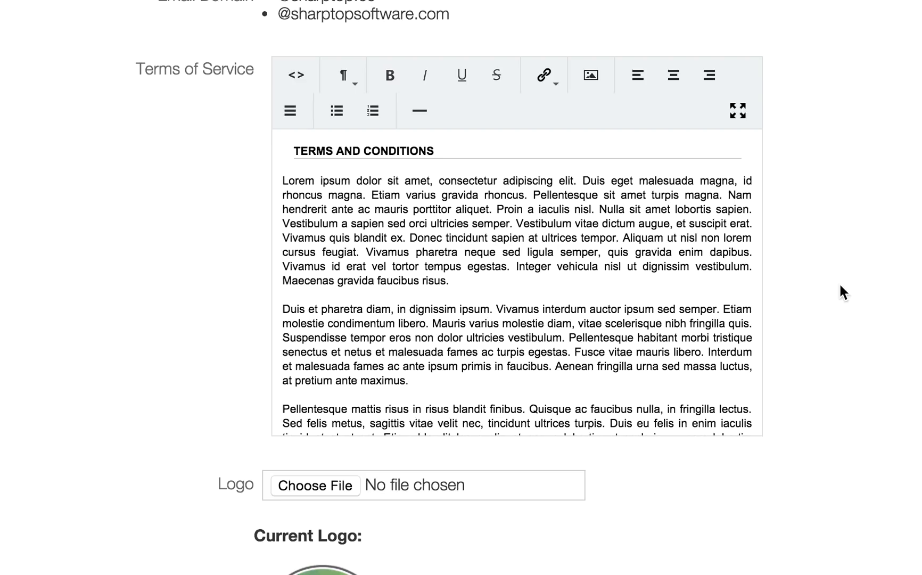
scroll(688, 254, down, 2)
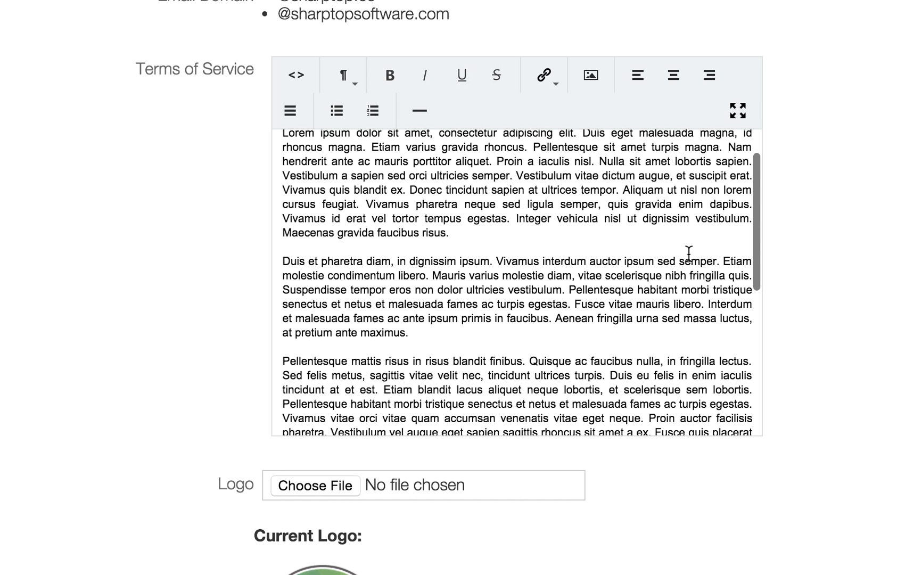
scroll(863, 367, down, 5)
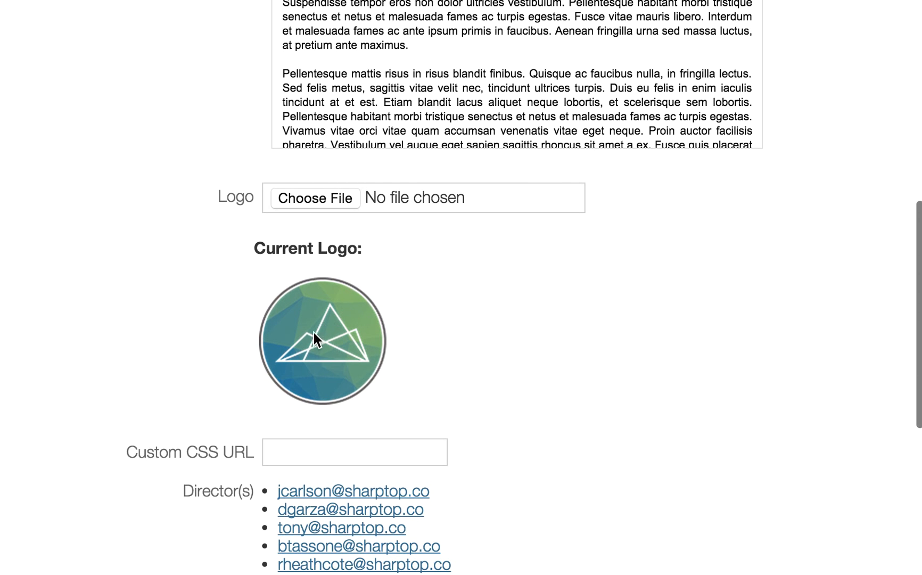
scroll(410, 394, down, 3)
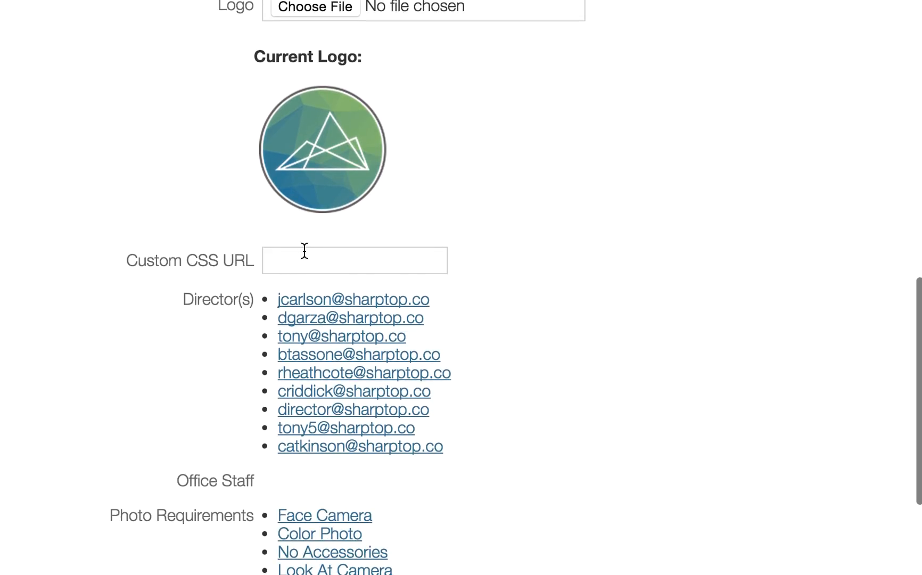
Step: Set the Custom CSS URL to the S3 cloud-card-pacific.css stylesheet and save the settings
click(304, 260)
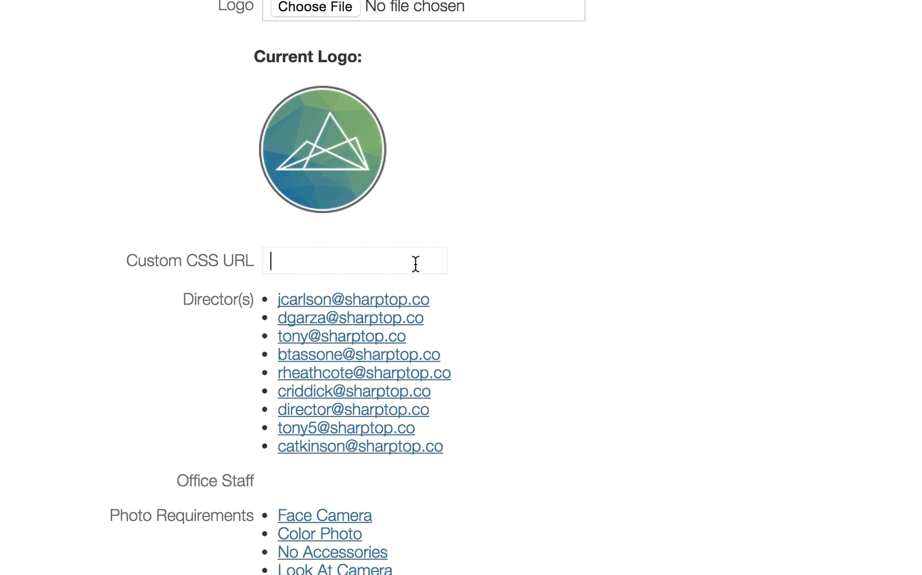
key(Down)
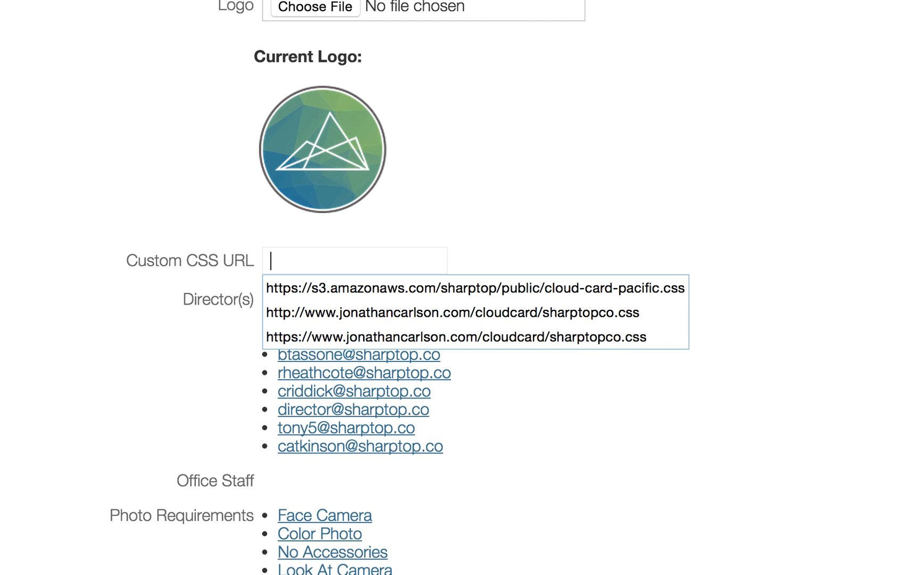
click(401, 289)
click(525, 265)
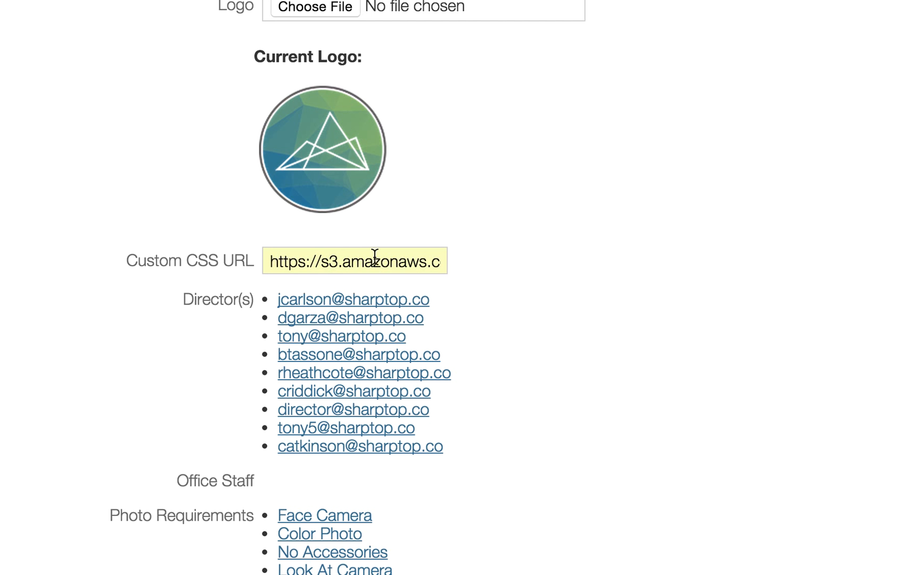
scroll(535, 355, down, 5)
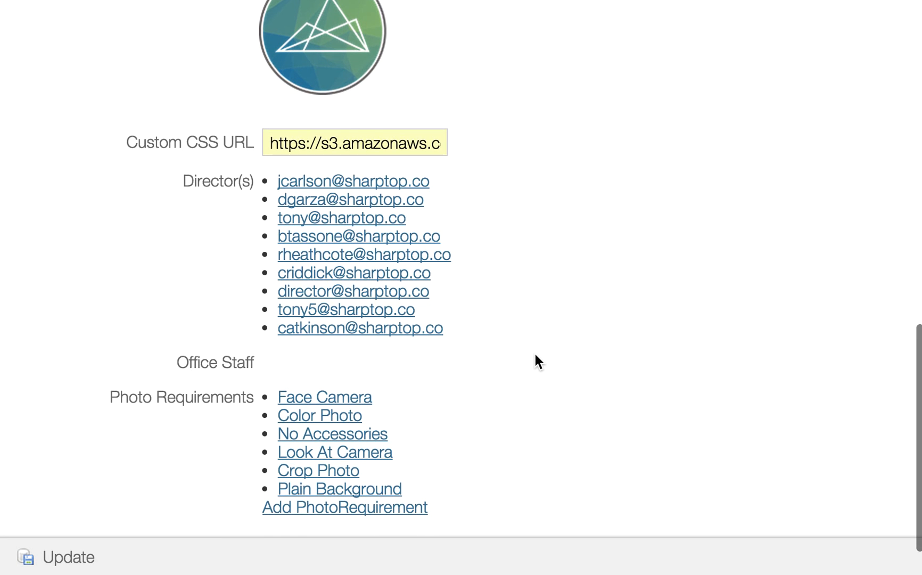
scroll(534, 354, down, 2)
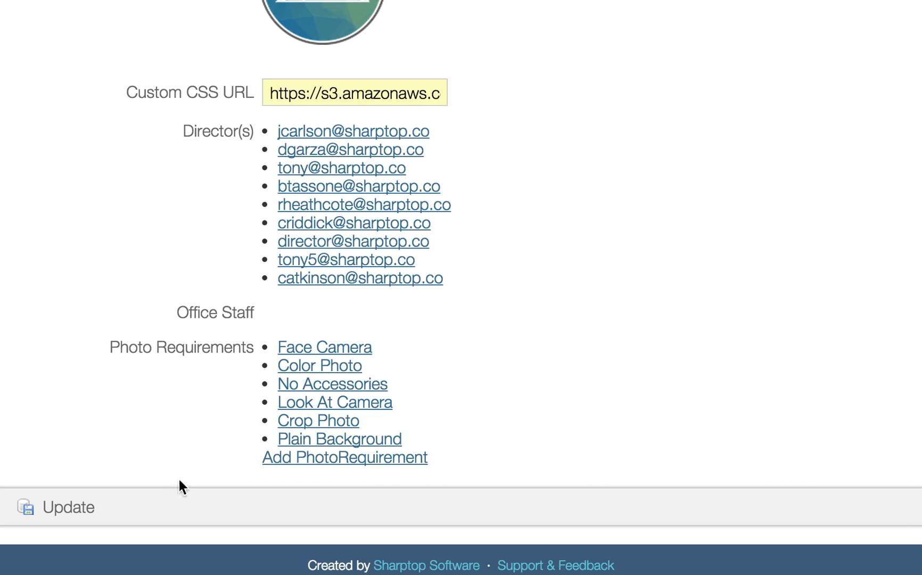
scroll(663, 246, up, 1)
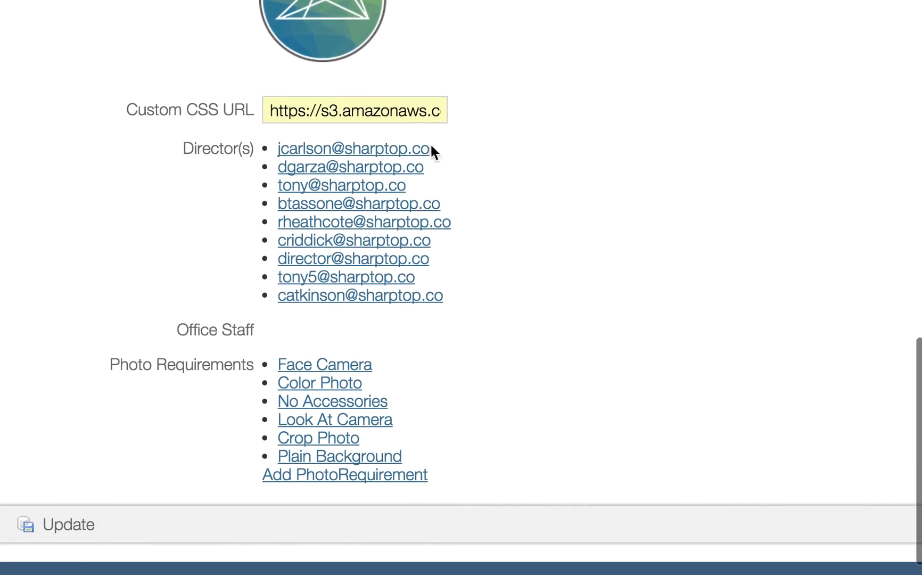
click(78, 530)
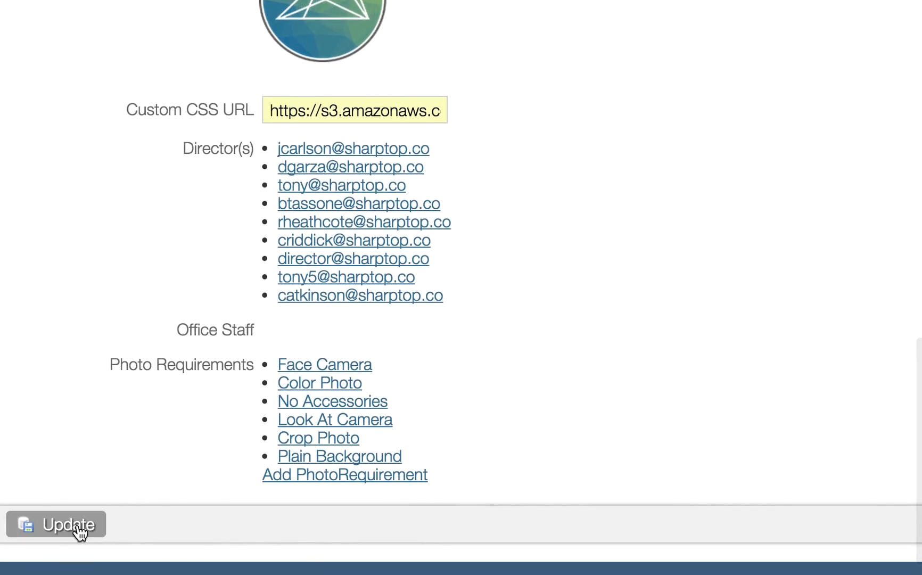
Step: Empty the Custom CSS URL field and save, getting the 'Organization 8 updated' confirmation
scroll(655, 276, down, 10)
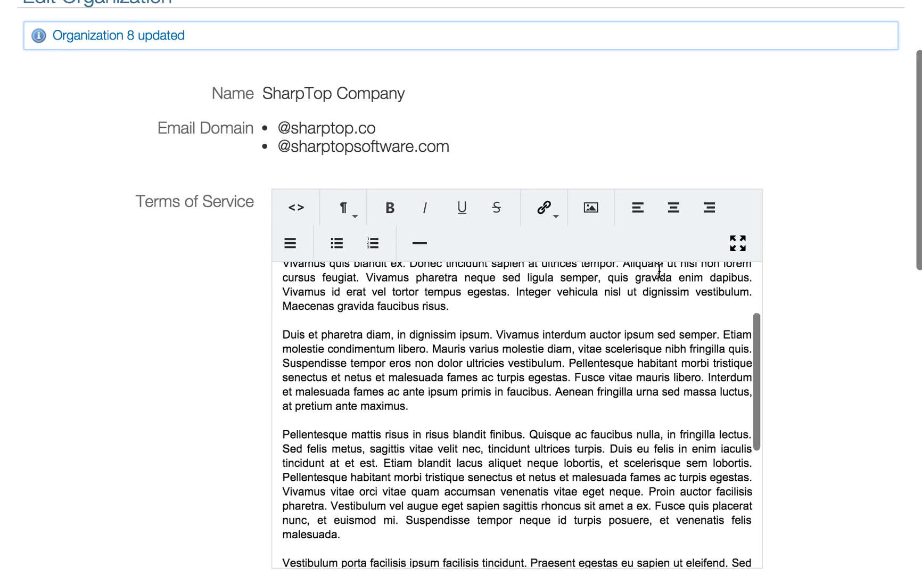
scroll(833, 362, down, 10)
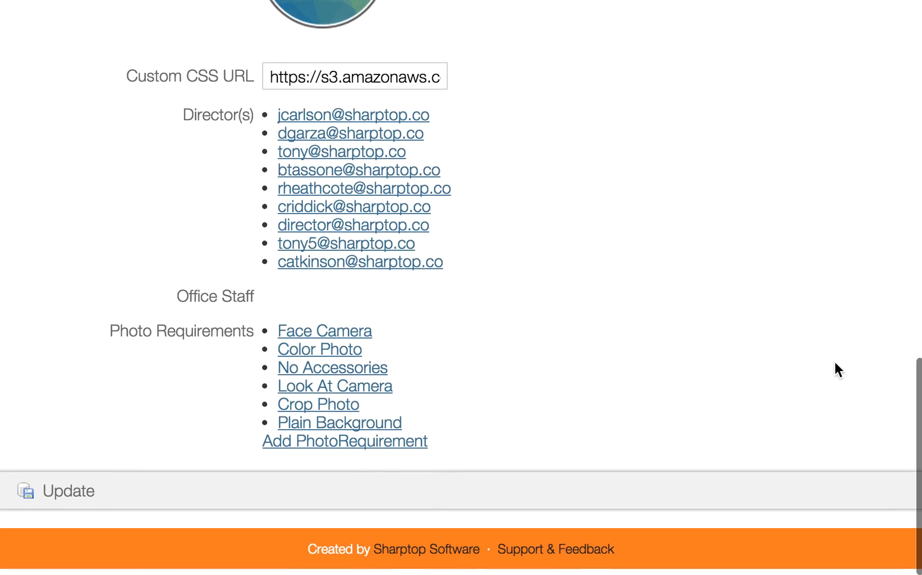
scroll(833, 362, up, 4)
scroll(833, 359, up, 10)
scroll(833, 359, down, 12)
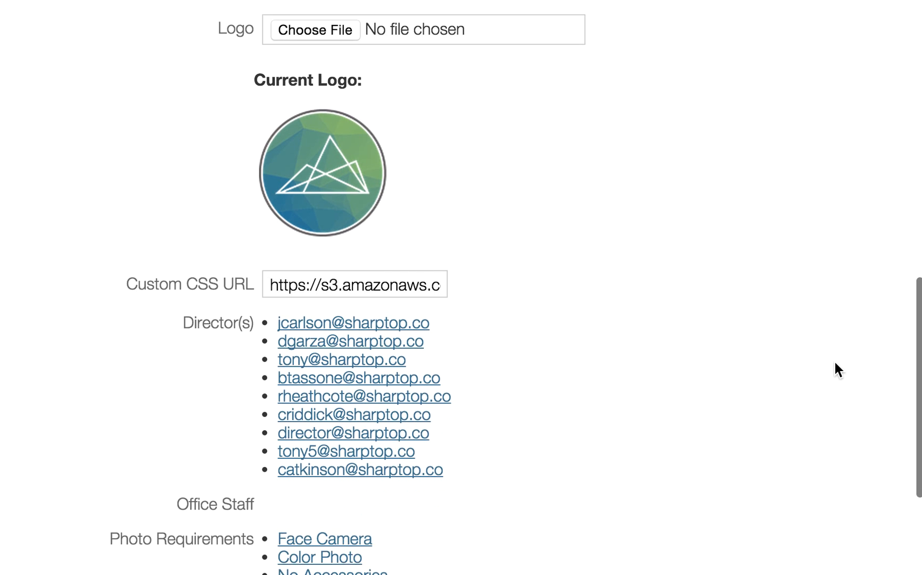
scroll(774, 346, down, 2)
scroll(761, 349, up, 3)
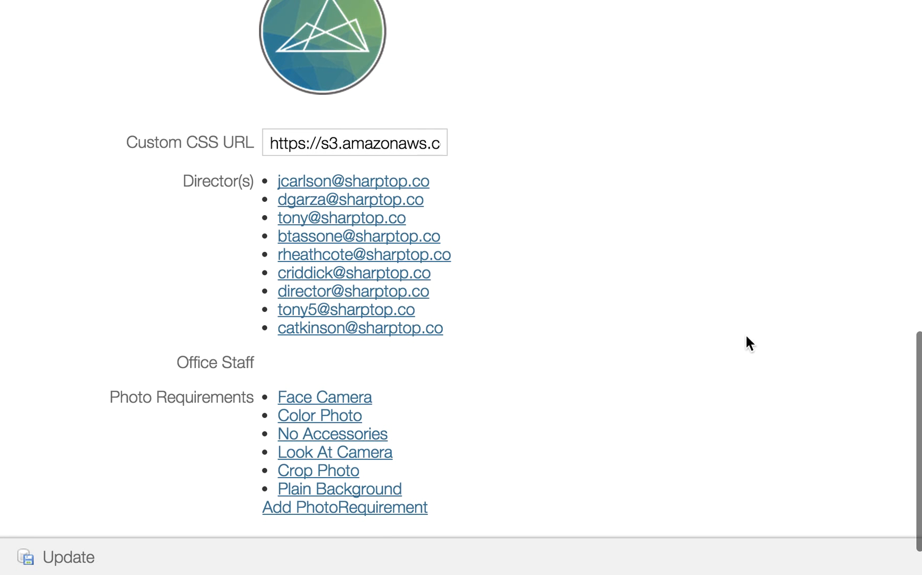
triple_click(389, 137)
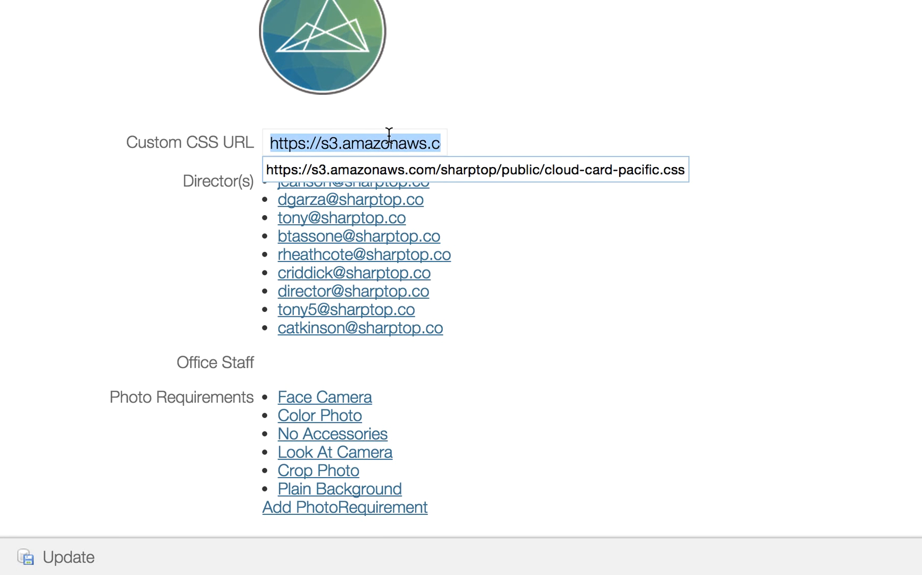
key(BackSpace)
click(598, 349)
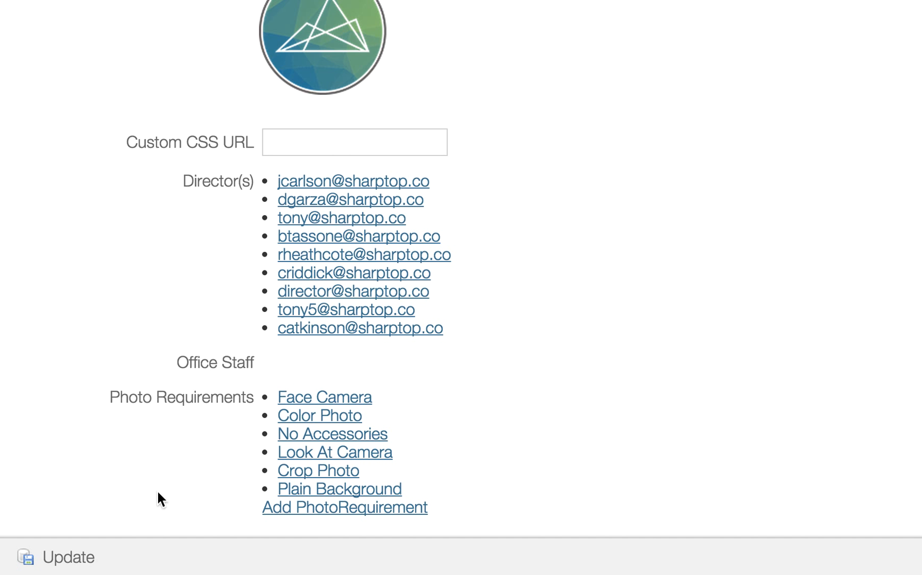
click(59, 556)
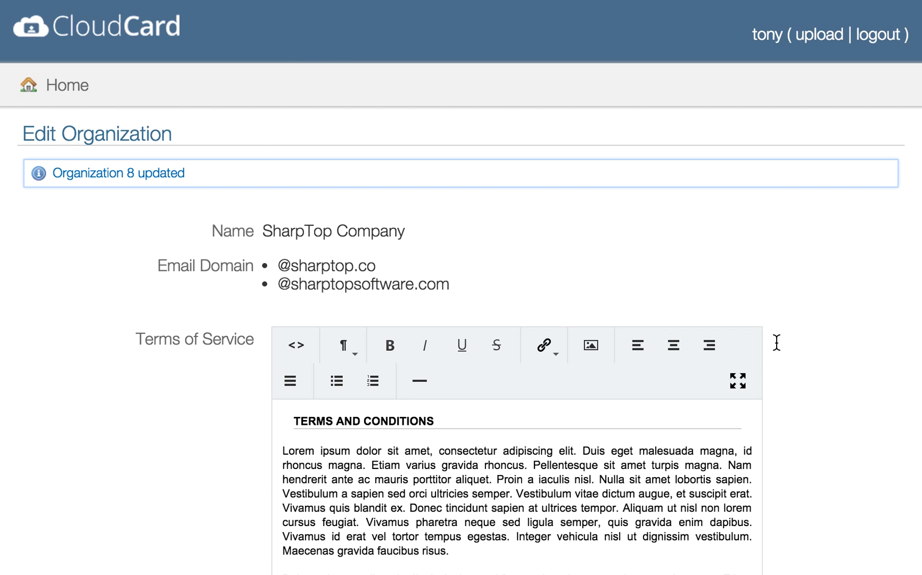
scroll(840, 339, down, 1)
scroll(841, 341, down, 15)
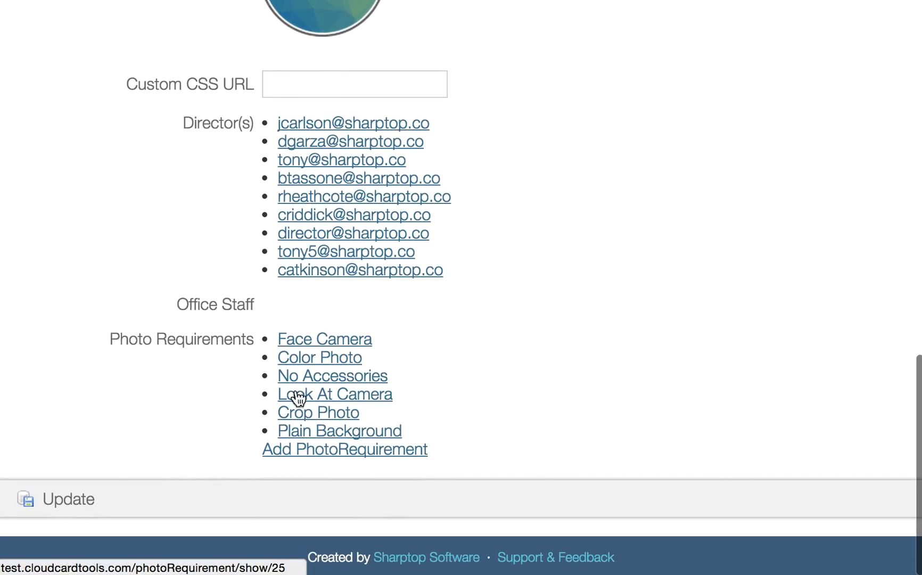
Step: Review the Face Camera photo requirement (order 5), then return to the admin home page
click(335, 344)
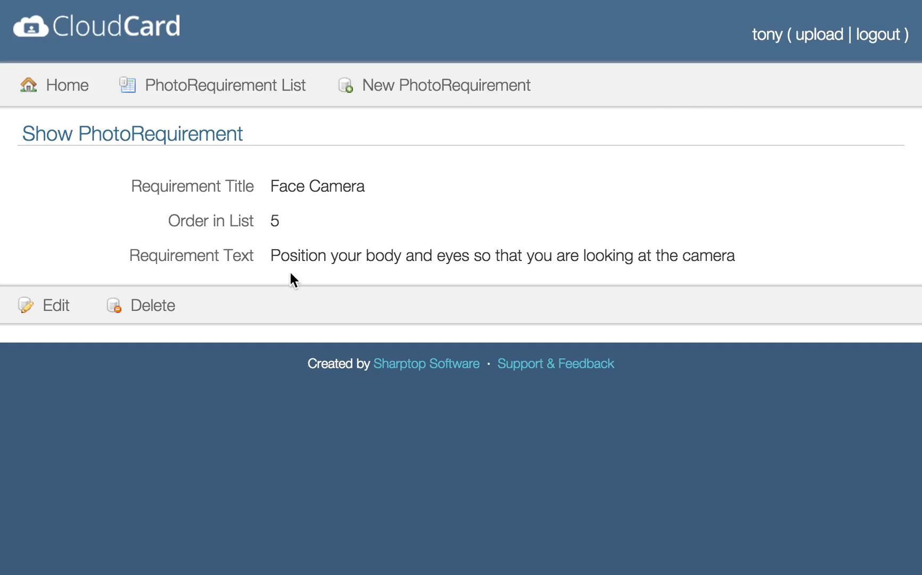
click(64, 90)
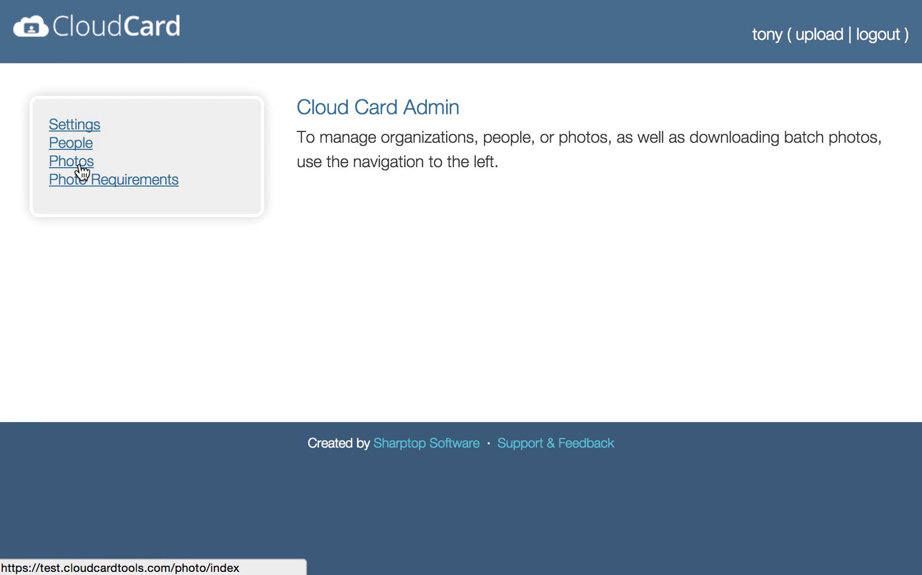
Step: Delete the last person in the People list, then bring up the Create Person form
click(82, 151)
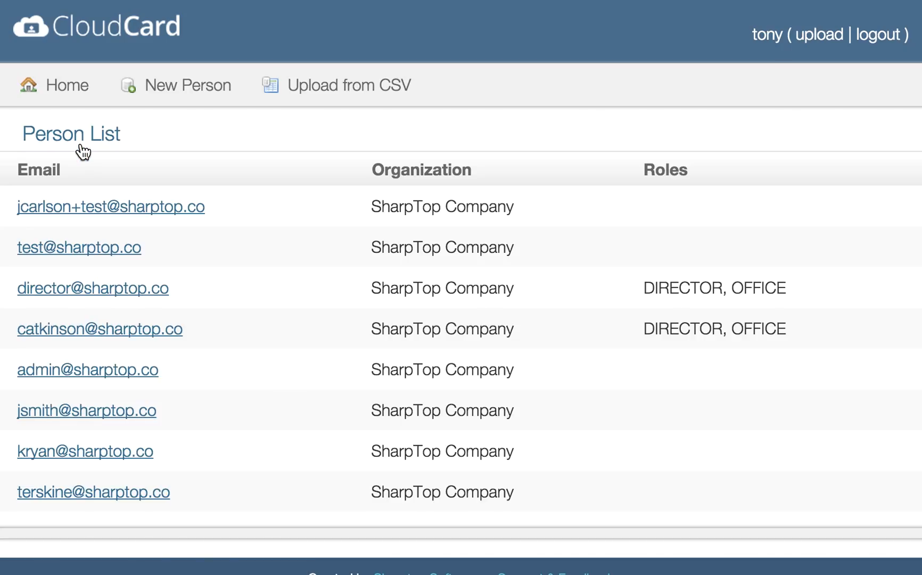
click(136, 495)
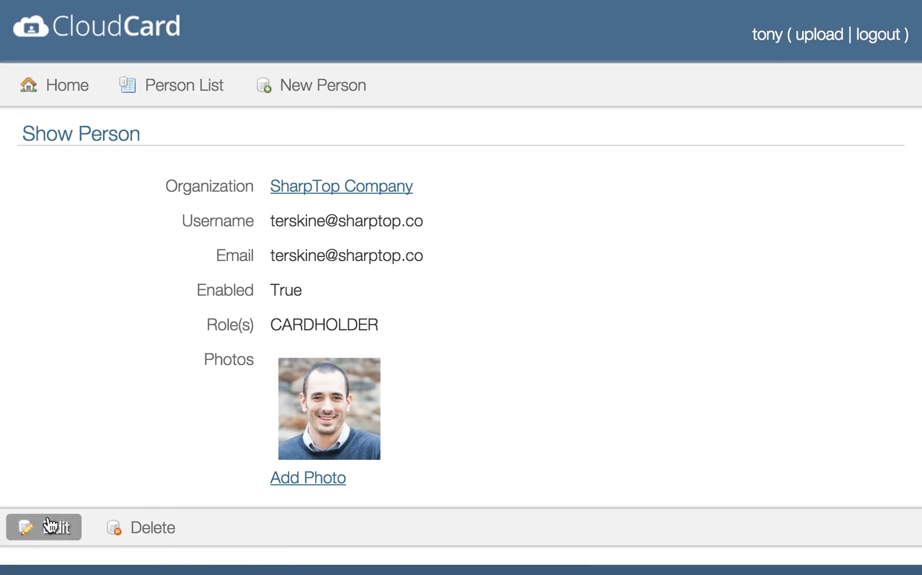
click(150, 529)
click(609, 169)
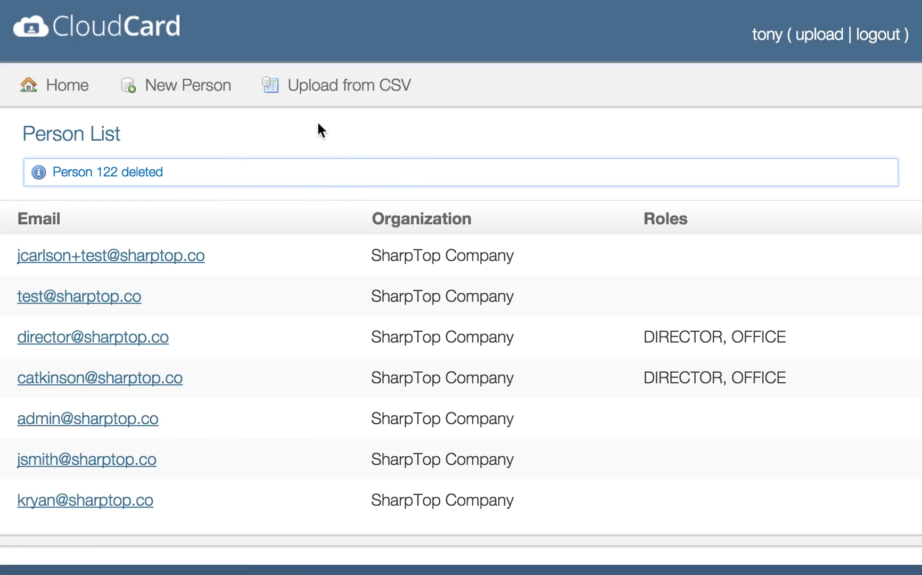
click(207, 97)
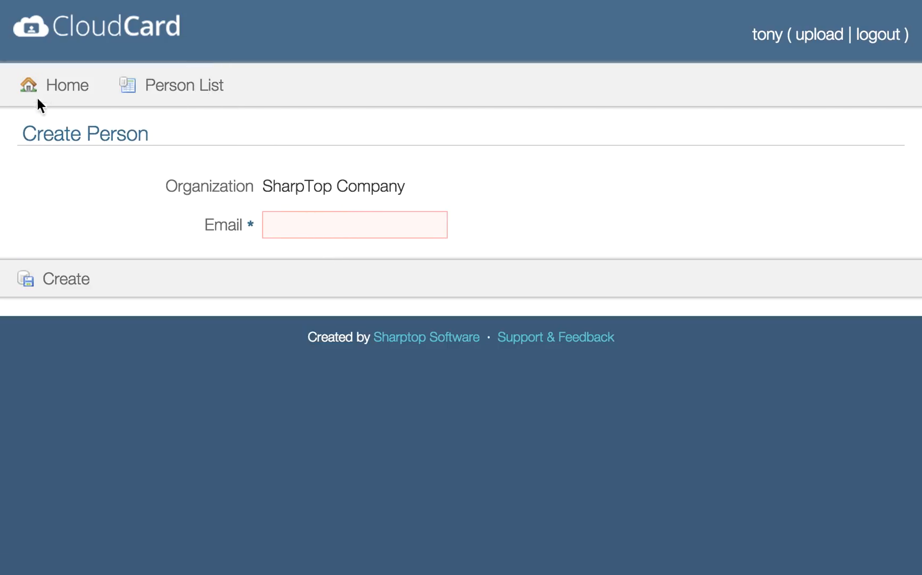
Step: Go from the admin home page to People and start an Upload from CSV
click(58, 90)
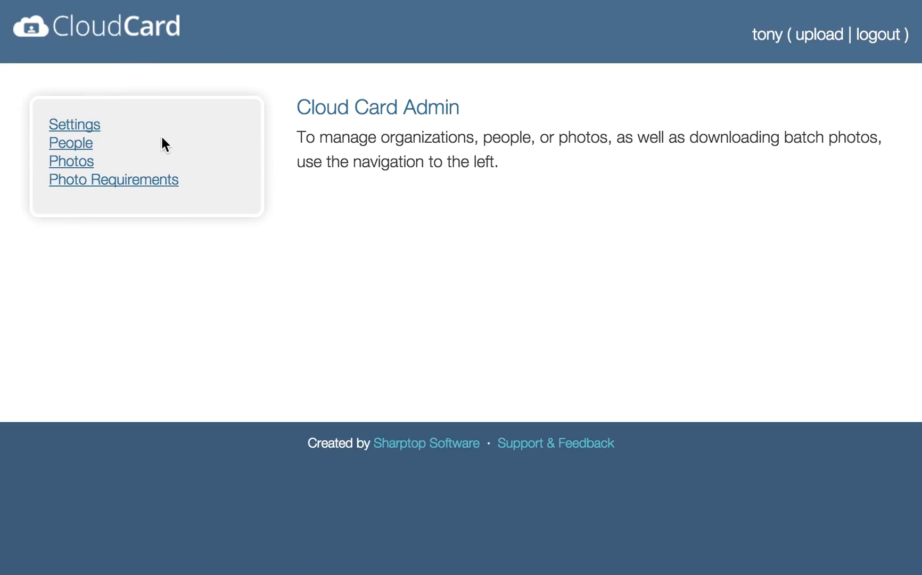
click(80, 163)
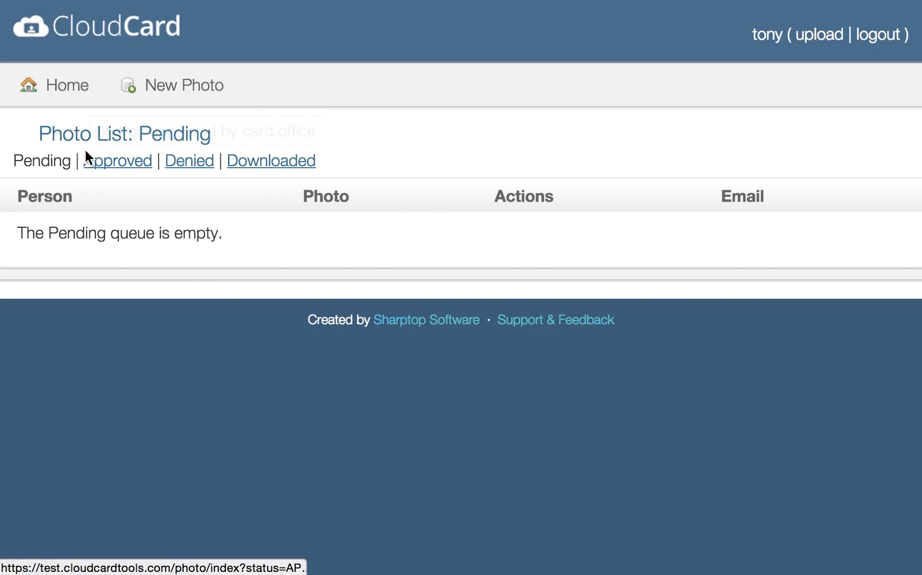
click(72, 89)
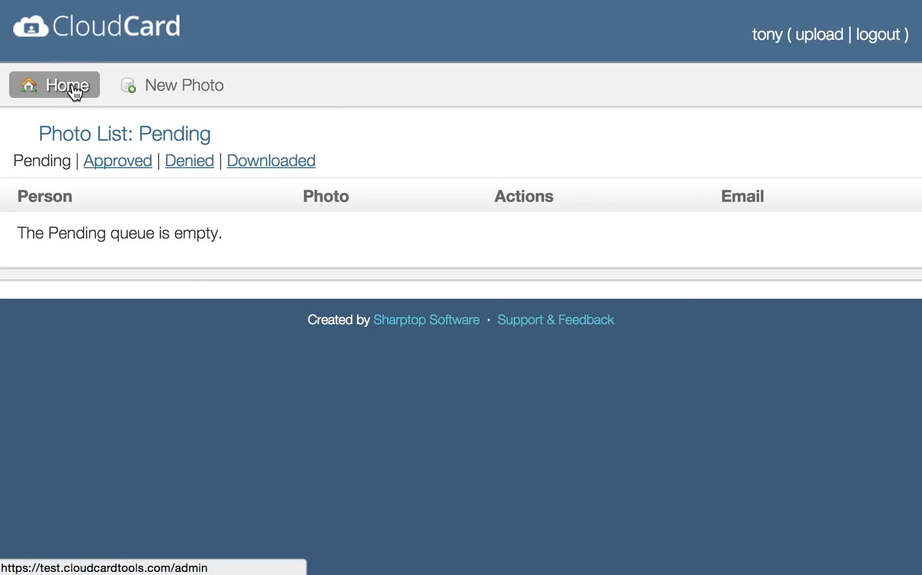
click(72, 144)
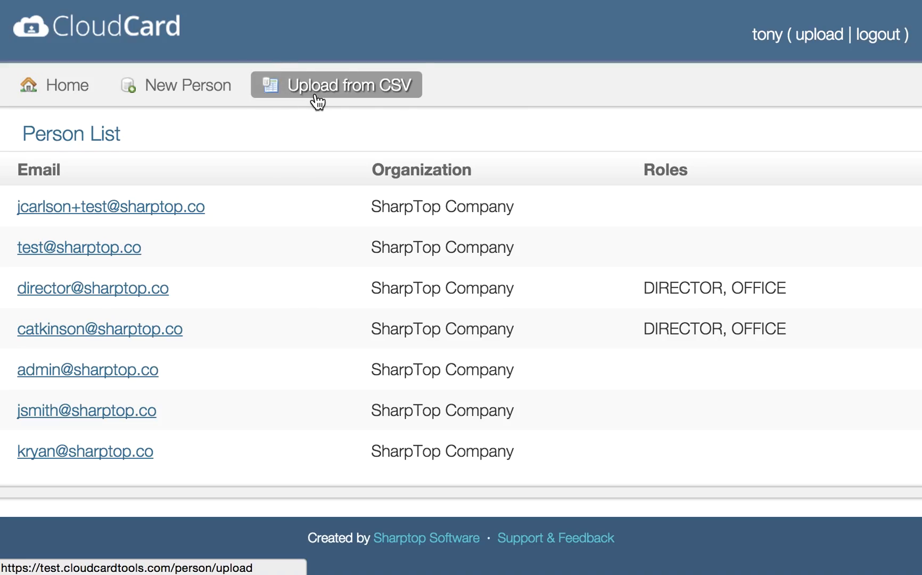
click(318, 99)
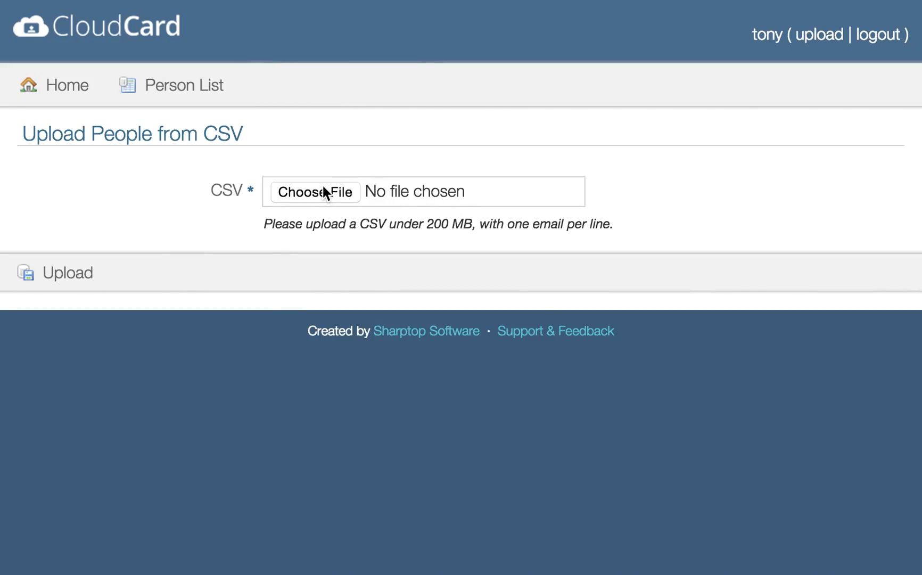
Step: Choose test-people-to-upload-sharptop.csv from Google Drive > Cloud Card and upload it
click(324, 191)
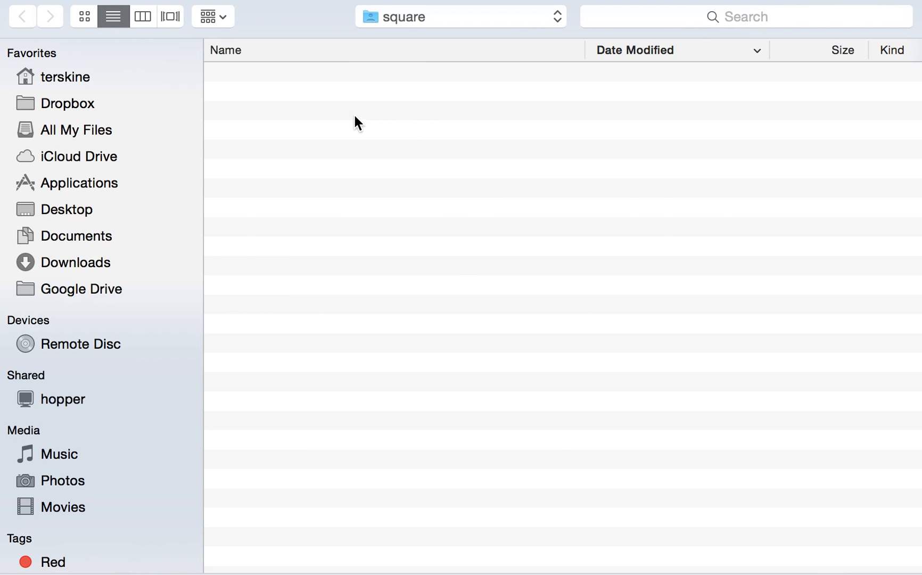
click(98, 265)
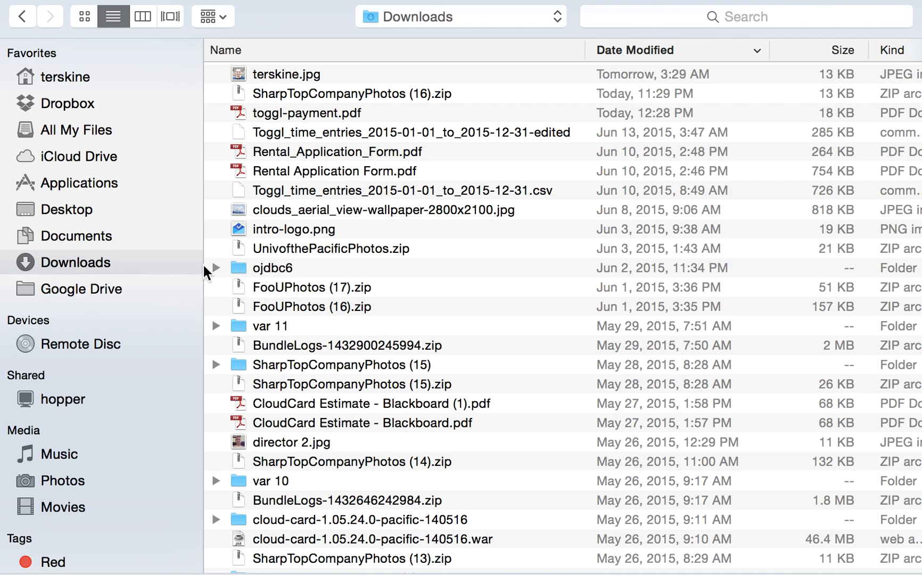
click(106, 289)
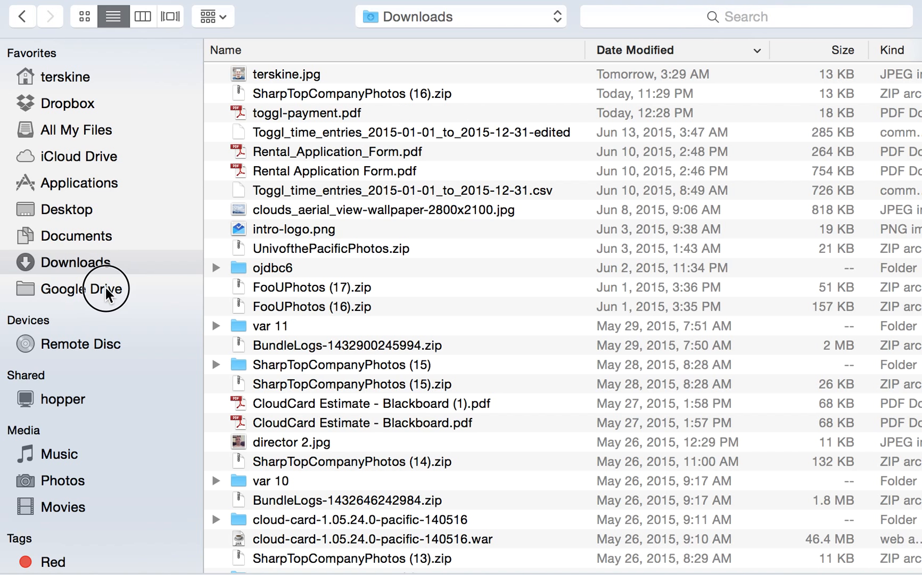
double_click(336, 74)
click(337, 74)
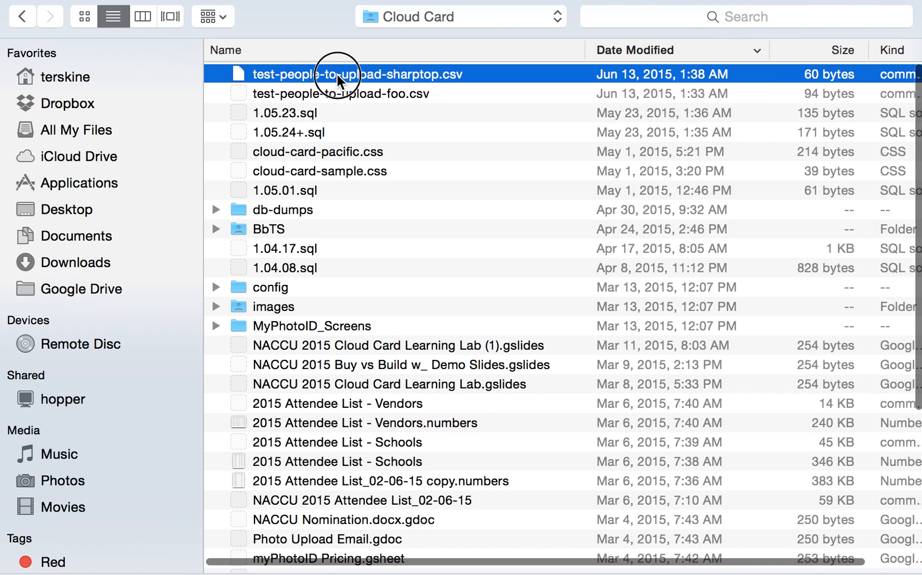
double_click(337, 74)
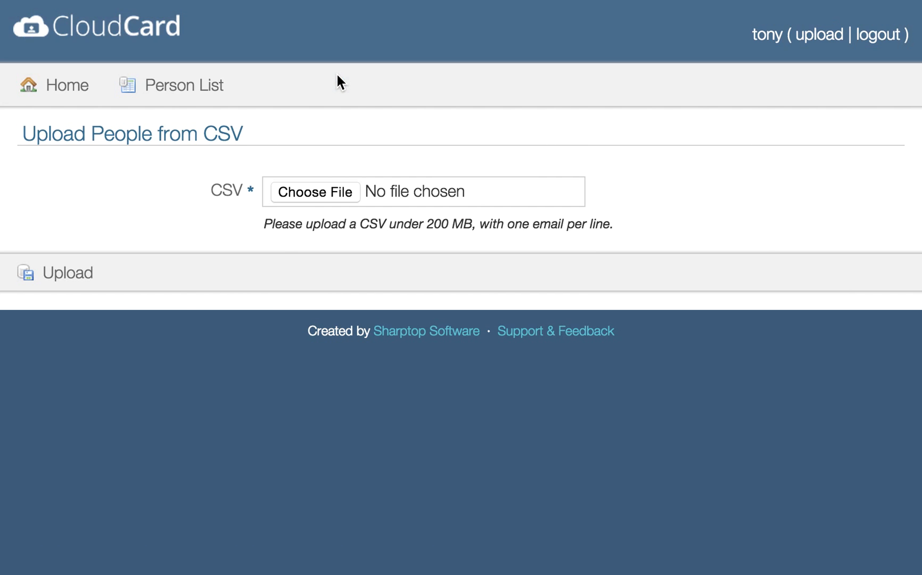
click(75, 276)
Step: Tick Has Header Row and map the first column to Email Address, the second to ID
scroll(330, 337, down, 2)
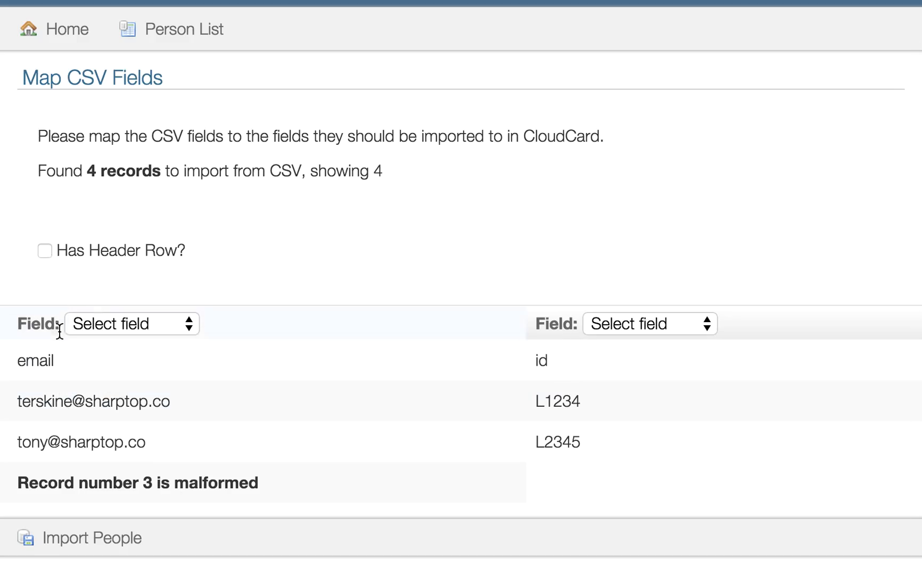
click(45, 251)
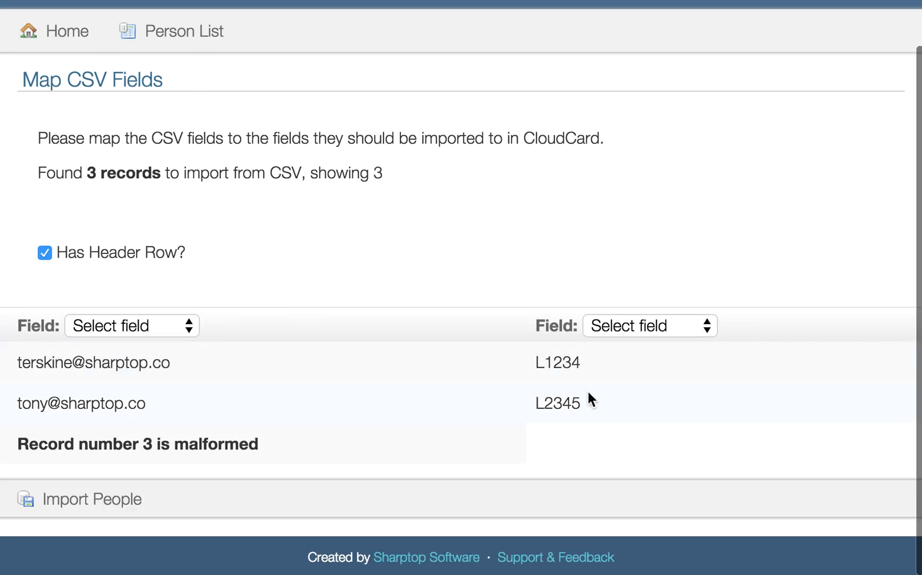
click(134, 332)
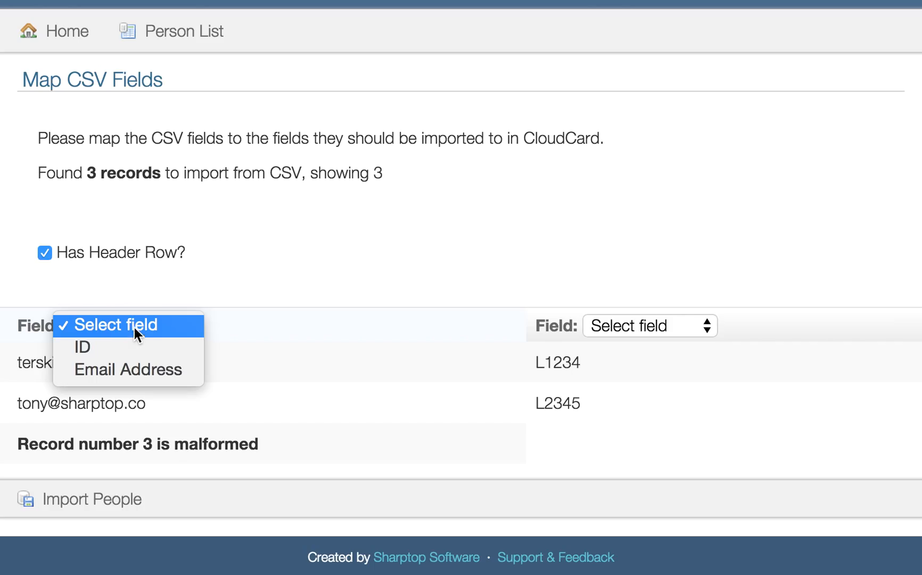
click(238, 282)
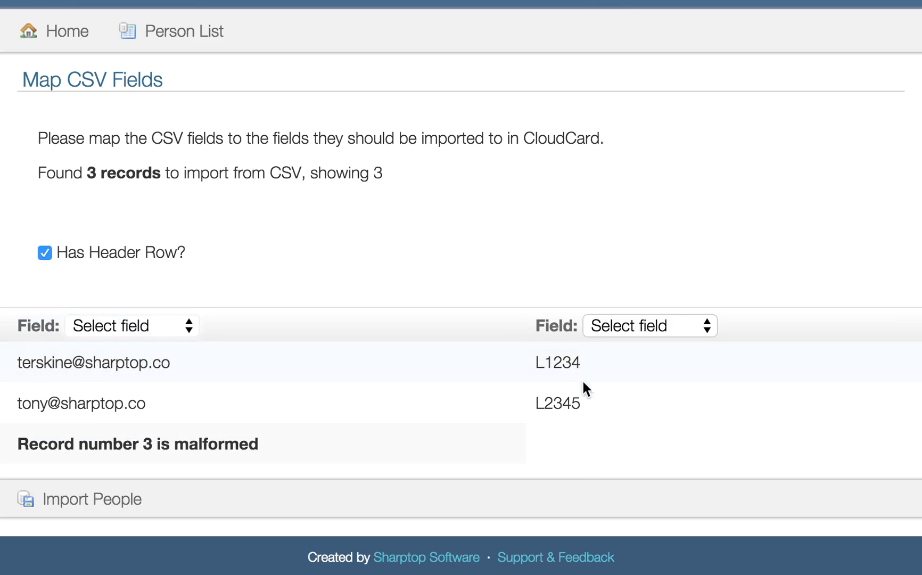
click(147, 326)
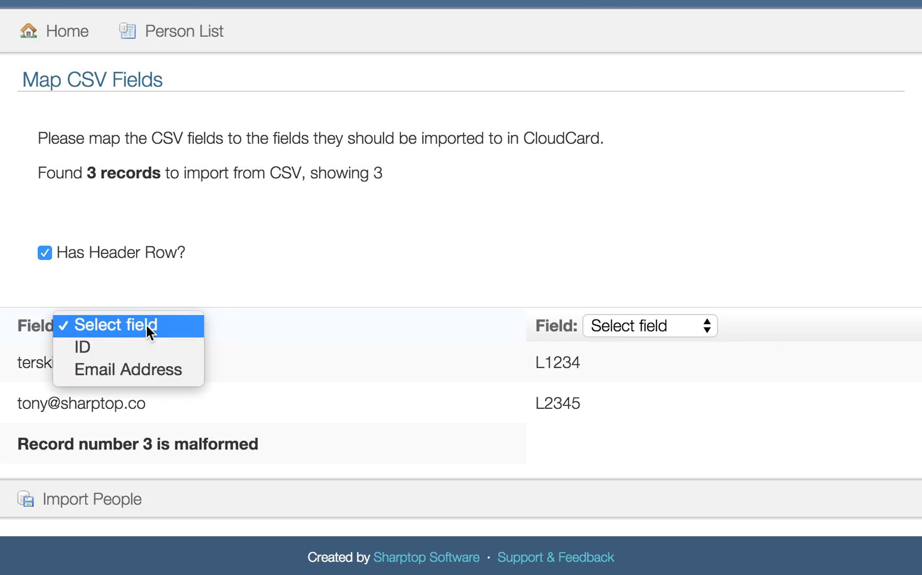
click(138, 367)
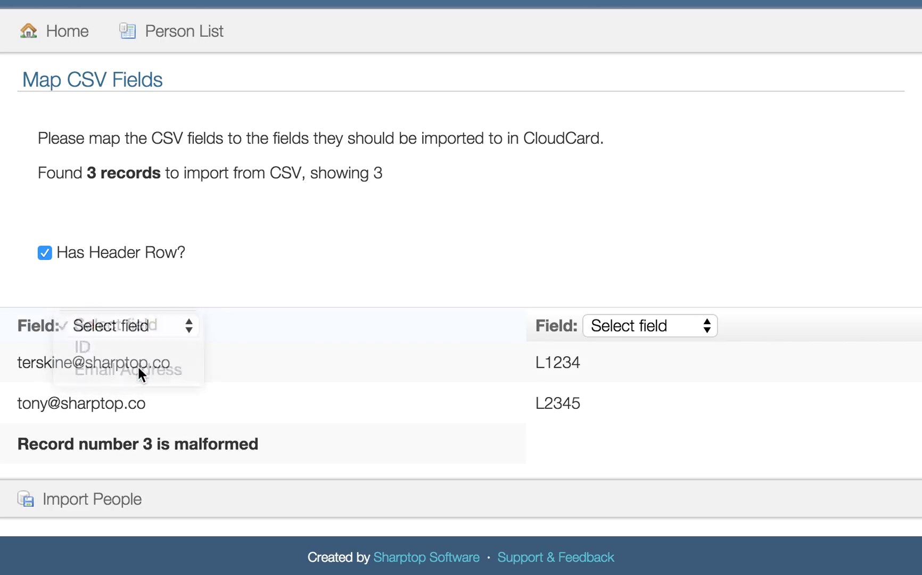
click(627, 326)
click(627, 347)
click(672, 243)
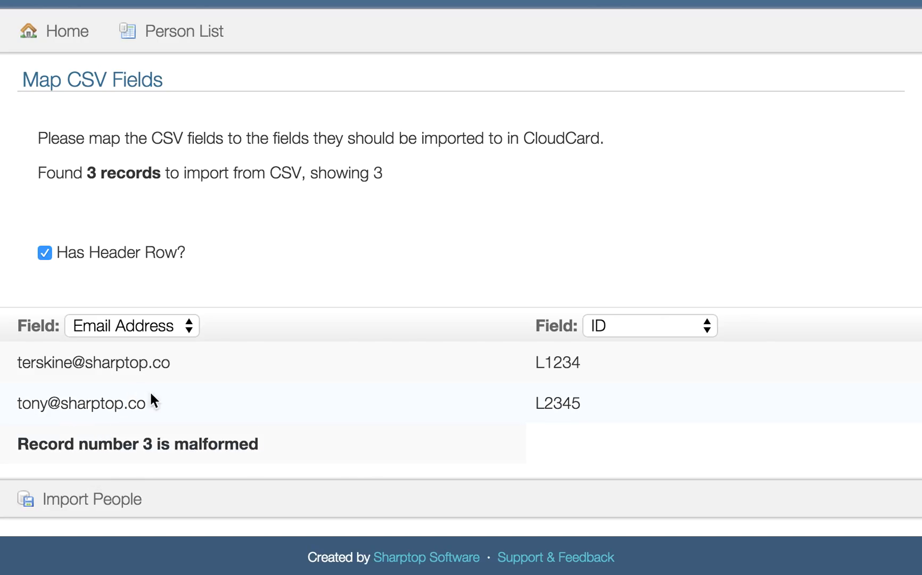
Step: Import the mapped people, resulting in 1 person added and 2 failed
triple_click(52, 409)
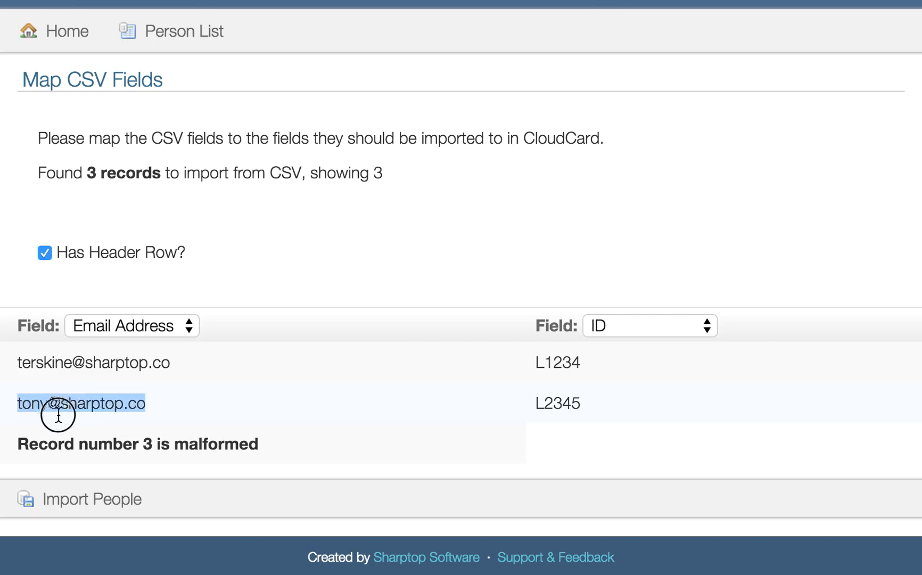
click(157, 409)
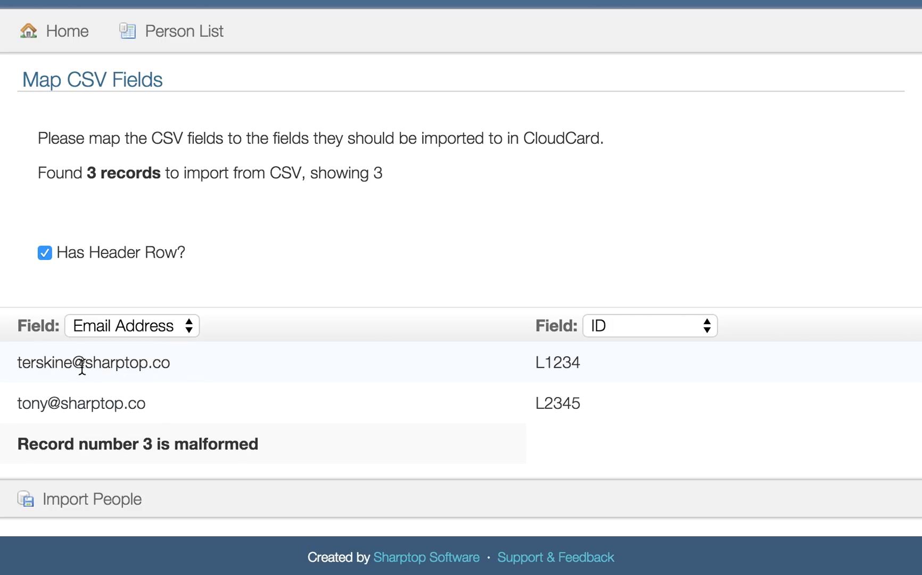
click(75, 503)
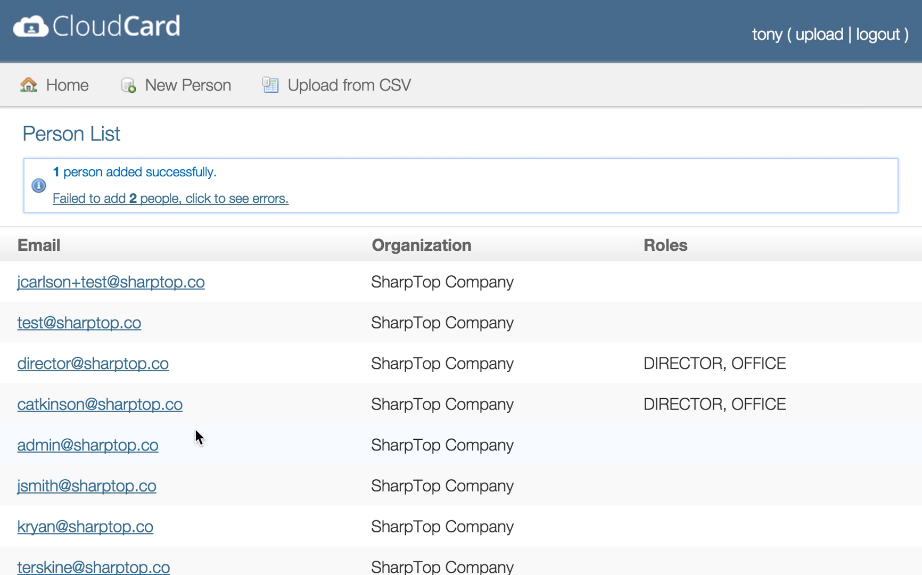
Step: Show the import errors (duplicate email, invalid email) and center the error window
scroll(194, 427, down, 2)
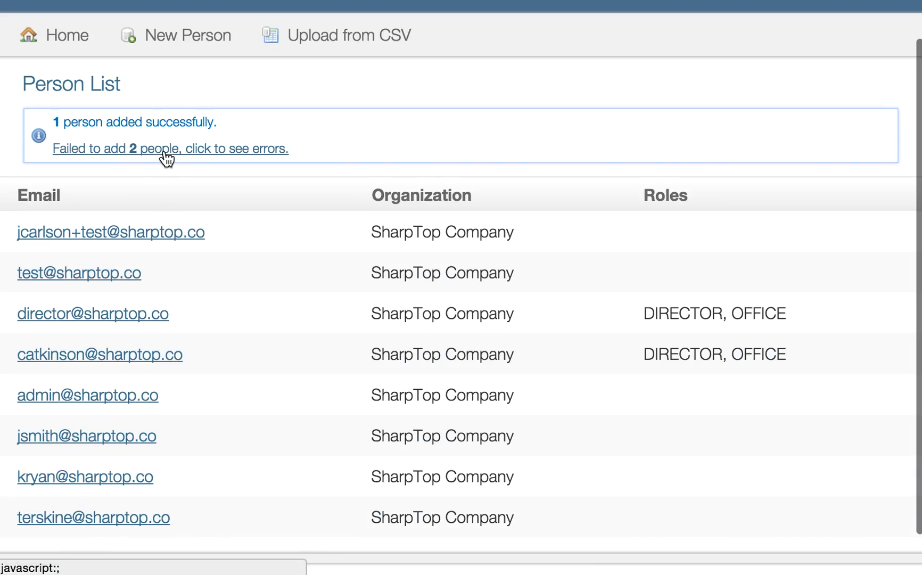
click(147, 153)
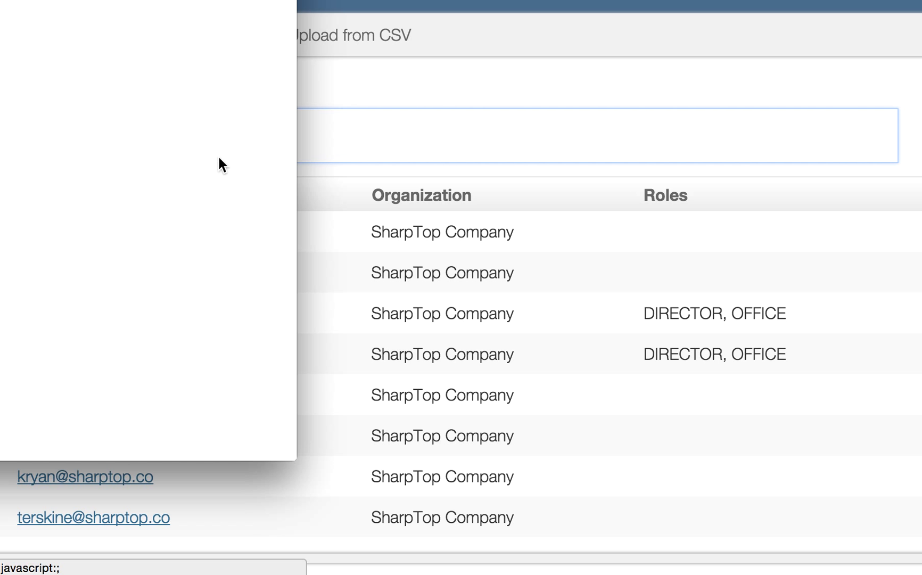
drag(80, 2, 553, 20)
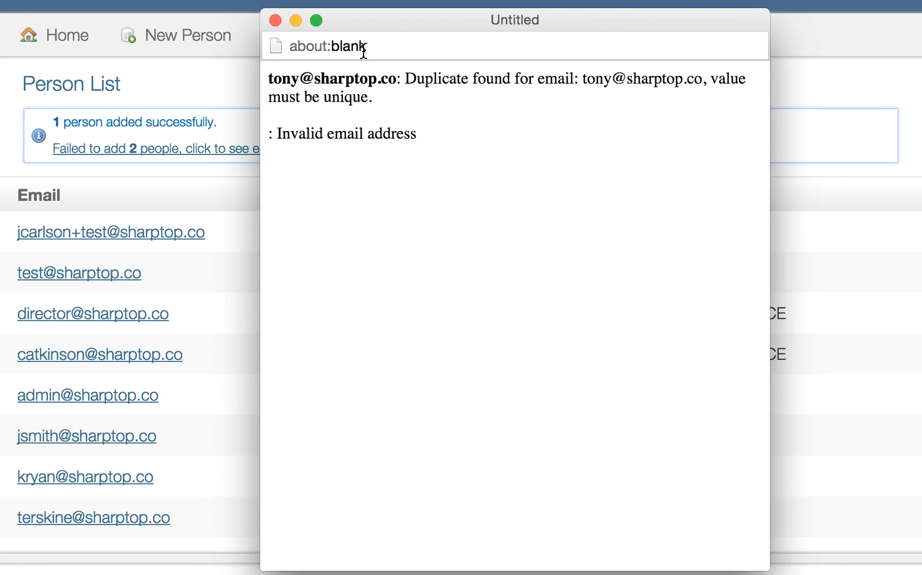
Step: Close the error window and read the full SharpTop Company CloudCard invitation email in Inbox
click(275, 21)
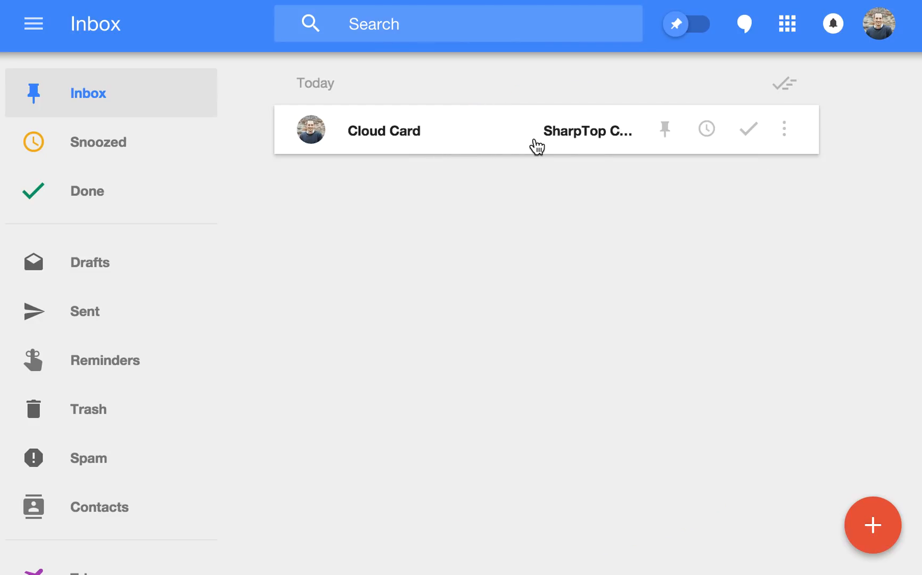
click(484, 147)
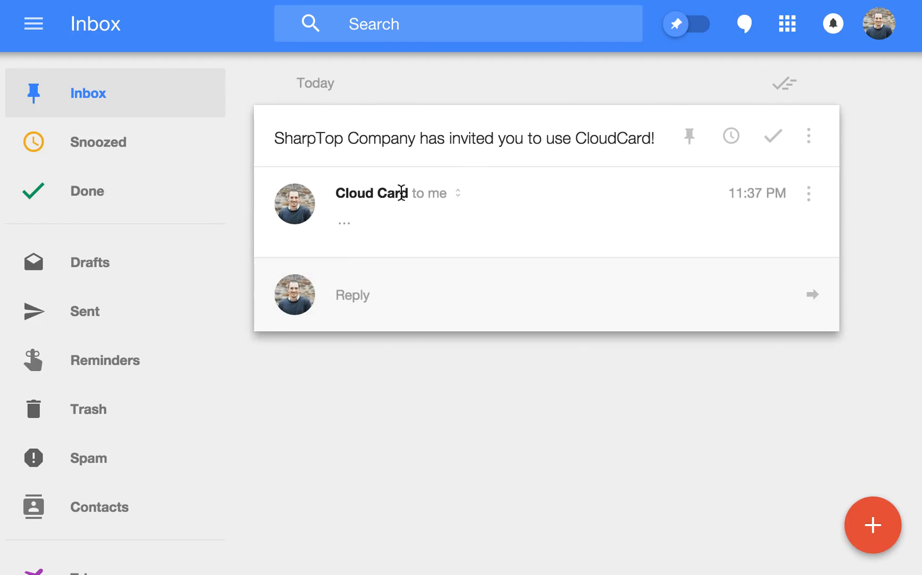
click(343, 229)
scroll(569, 406, down, 2)
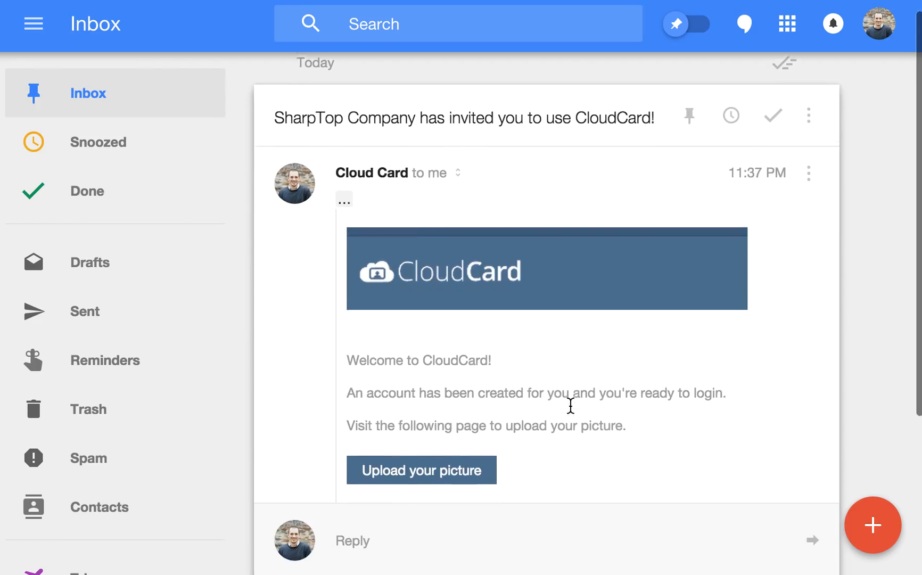
scroll(508, 338, down, 3)
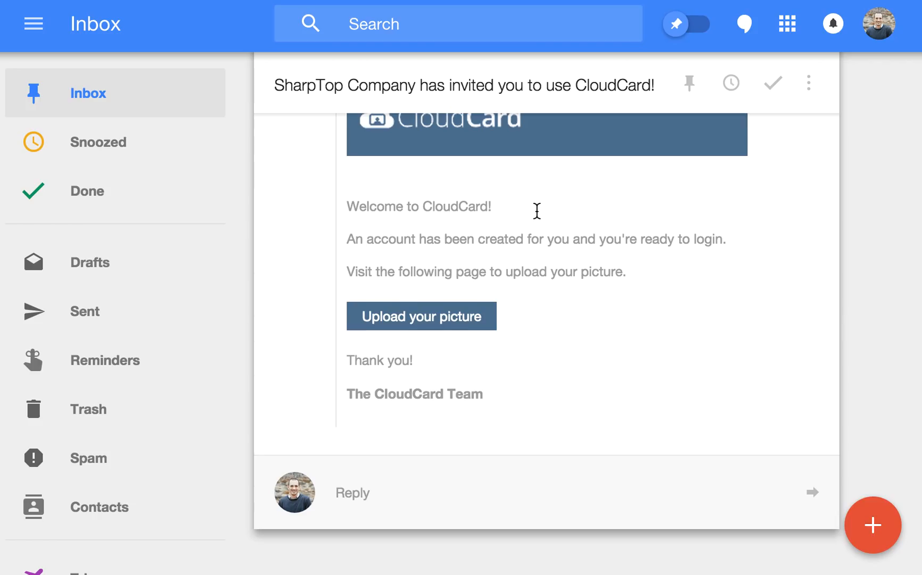
scroll(535, 210, up, 2)
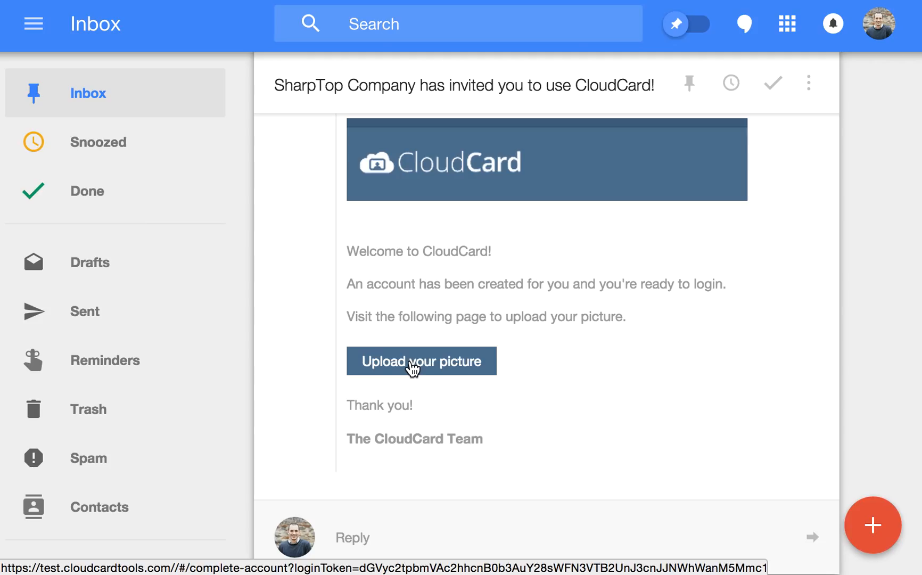
Step: Follow the email's 'Upload your picture' link and scroll through the resulting Terms & Conditions page
click(411, 362)
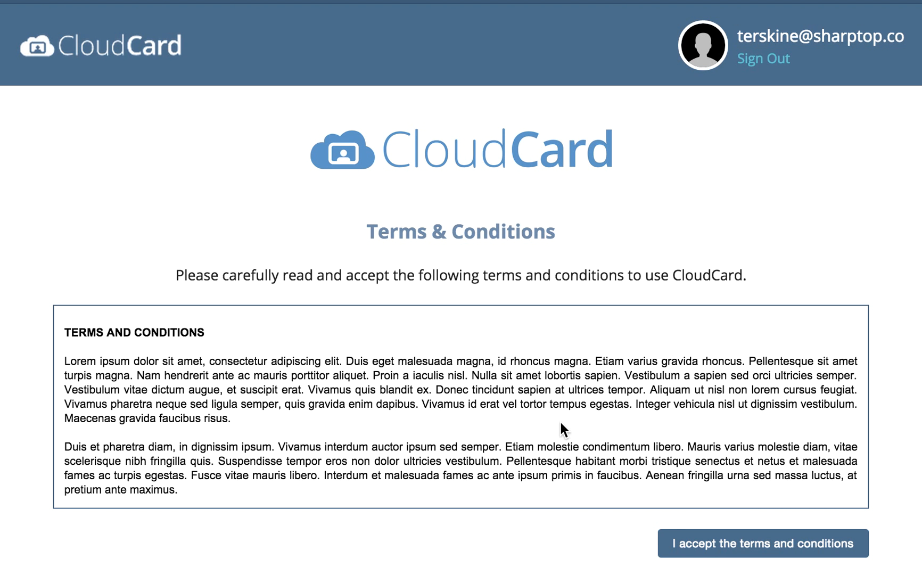
scroll(560, 420, down, 10)
scroll(560, 422, down, 3)
scroll(508, 304, up, 15)
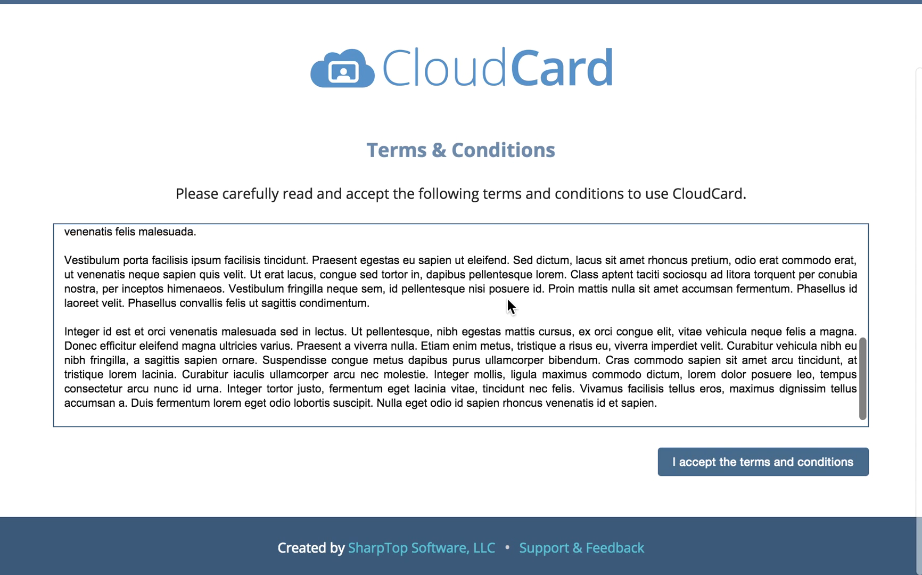
scroll(808, 244, down, 2)
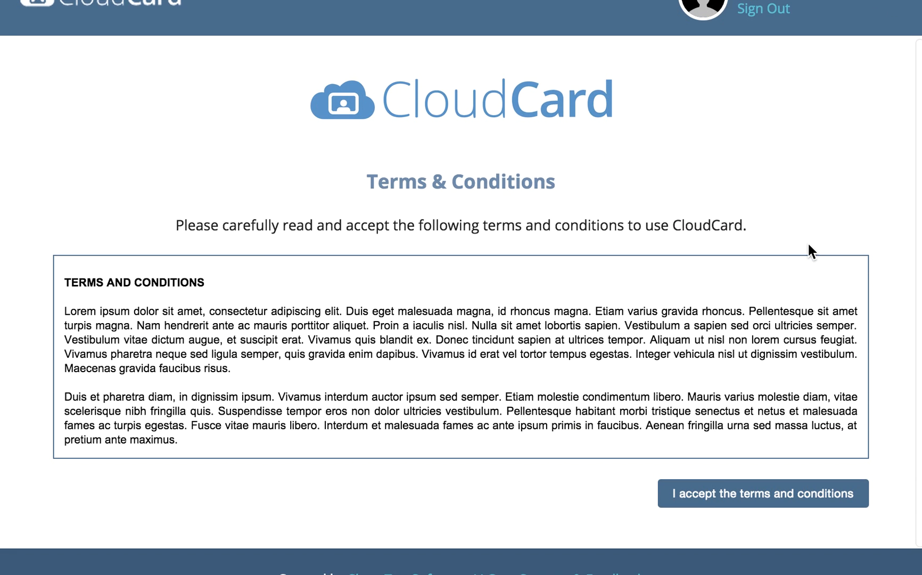
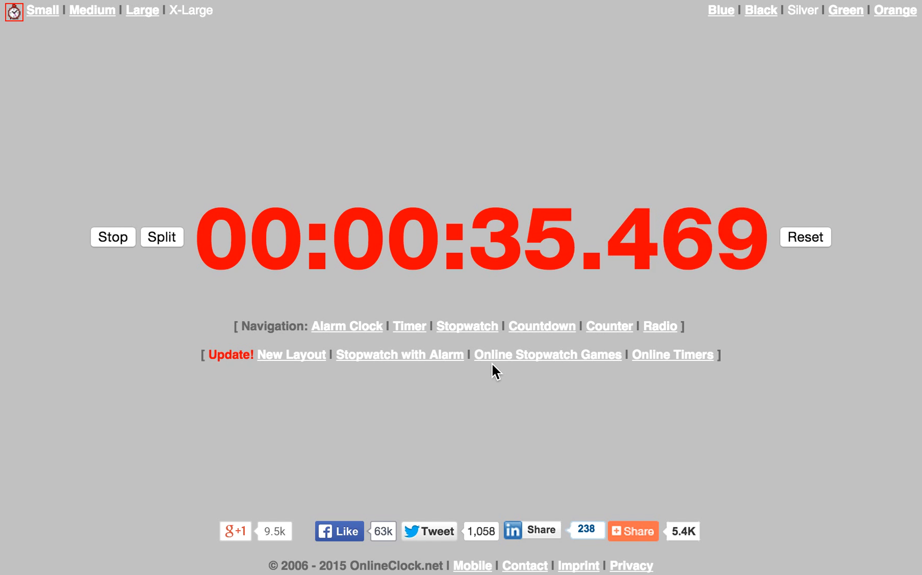
Step: Stop the OnlineClock.net stopwatch at 00:00:38.344
click(115, 234)
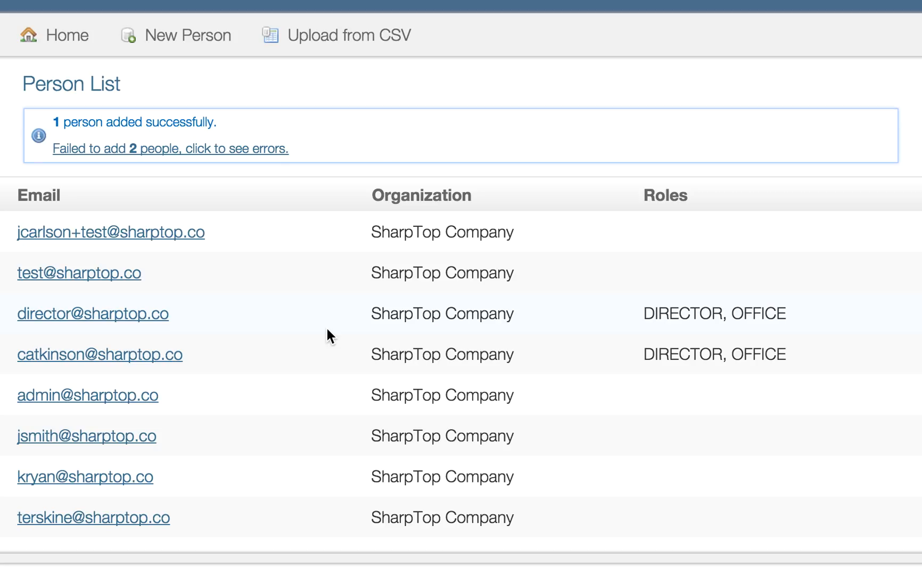
Step: Go to the CloudCard admin home and open the Pending photo list
click(61, 44)
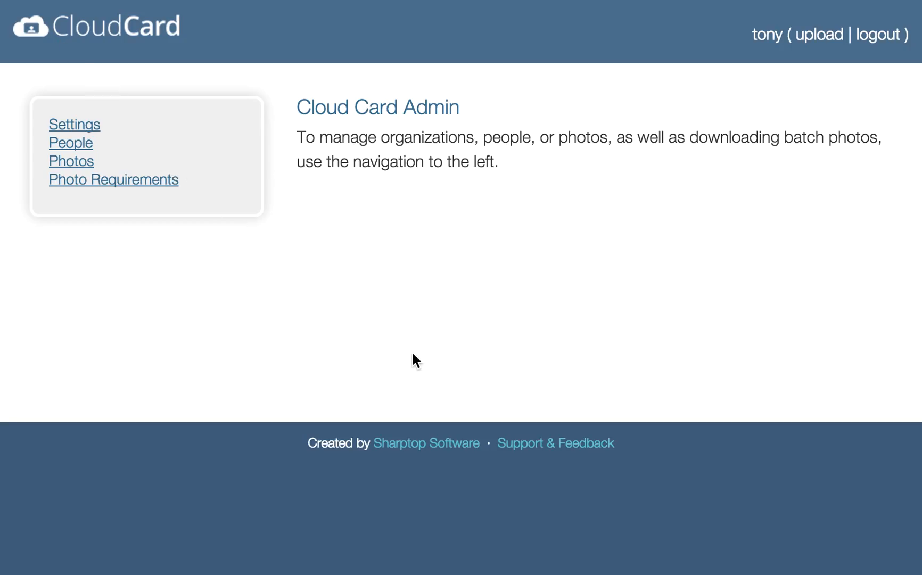
click(79, 167)
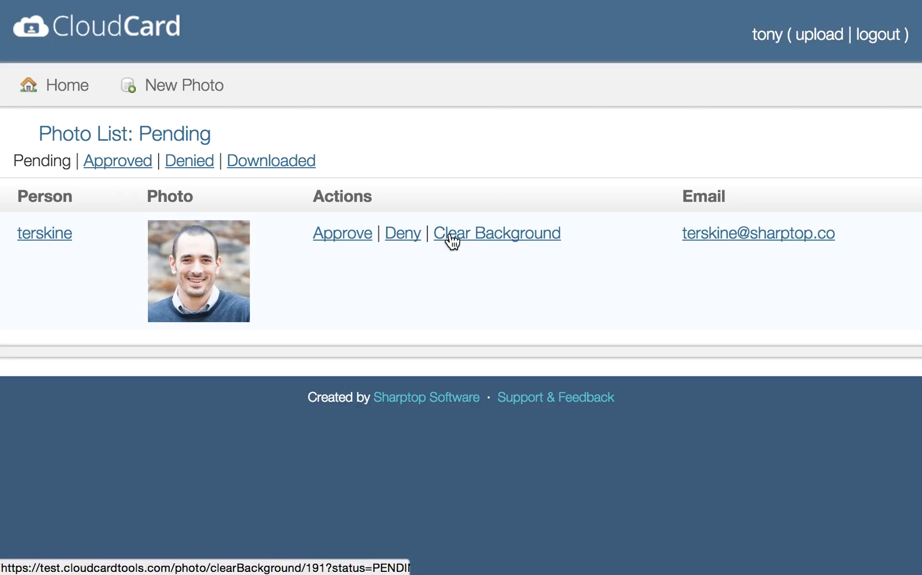
Step: Deny the headshot for cropping and 'some other reason', noting 'This is a nice note to the cardholder.'
click(401, 242)
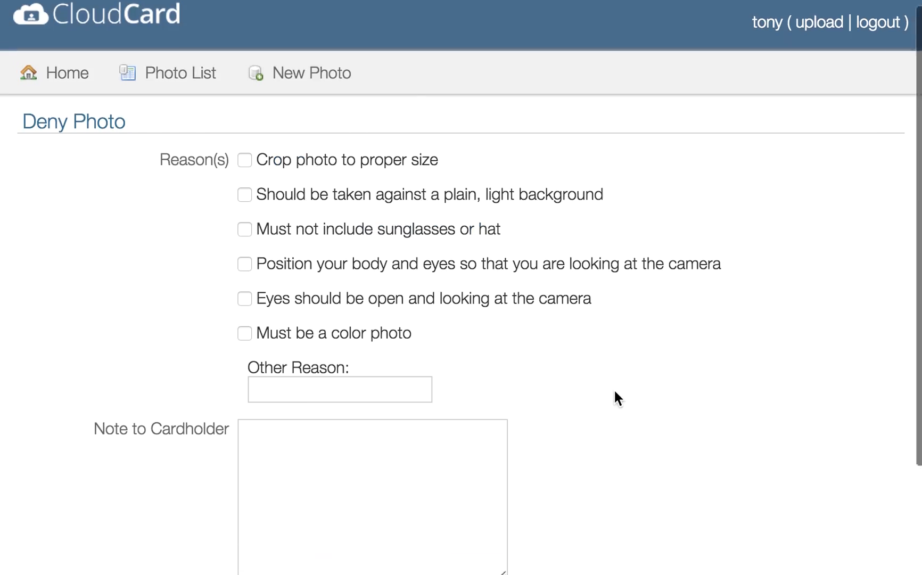
scroll(614, 391, down, 3)
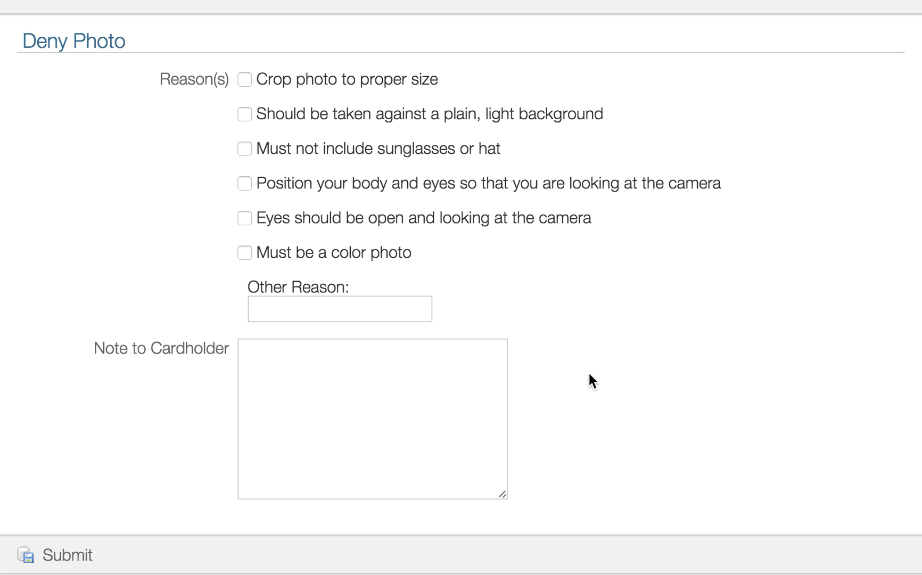
scroll(588, 374, up, 3)
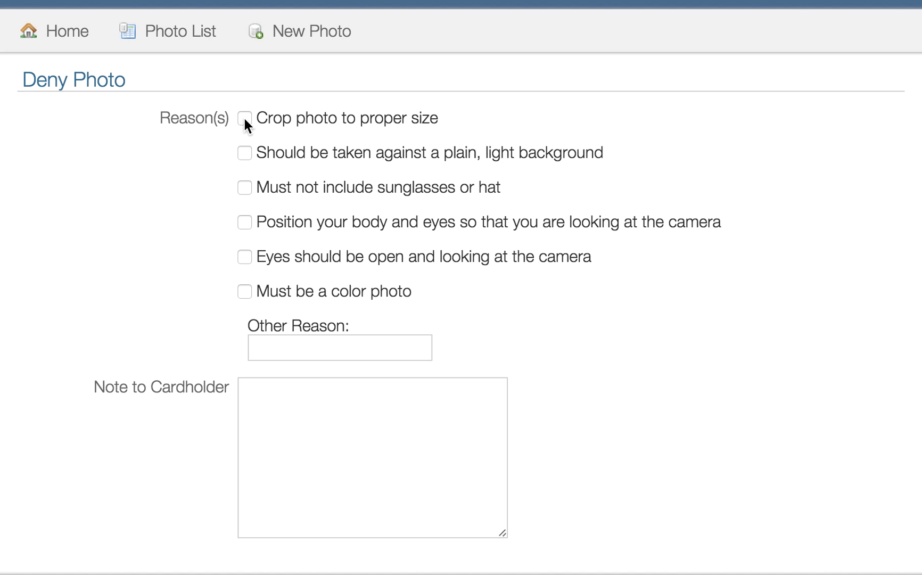
click(286, 352)
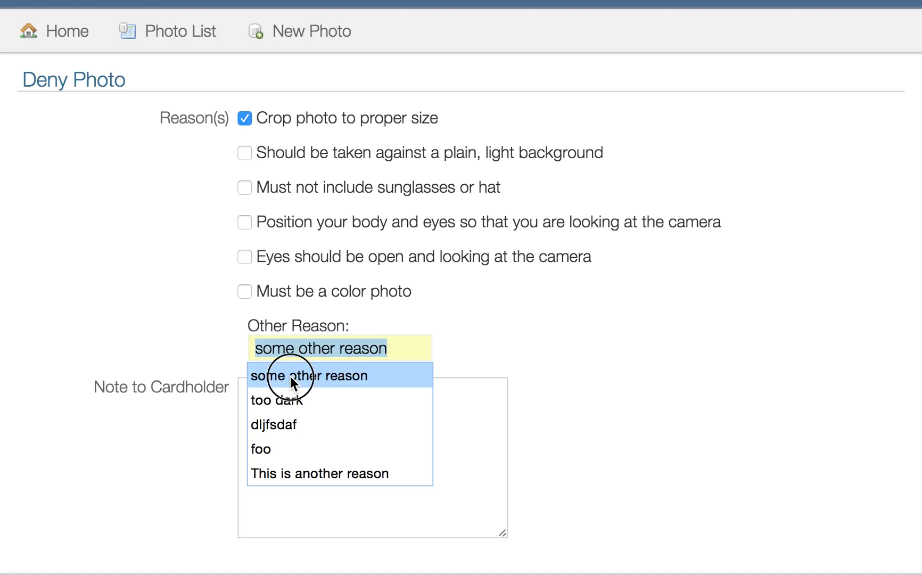
click(290, 375)
click(275, 441)
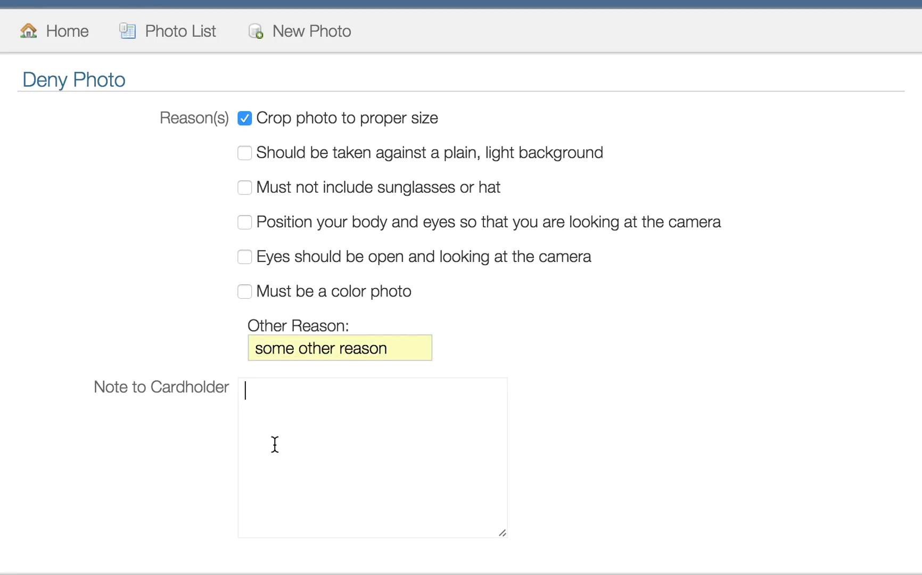
text(This is a nic)
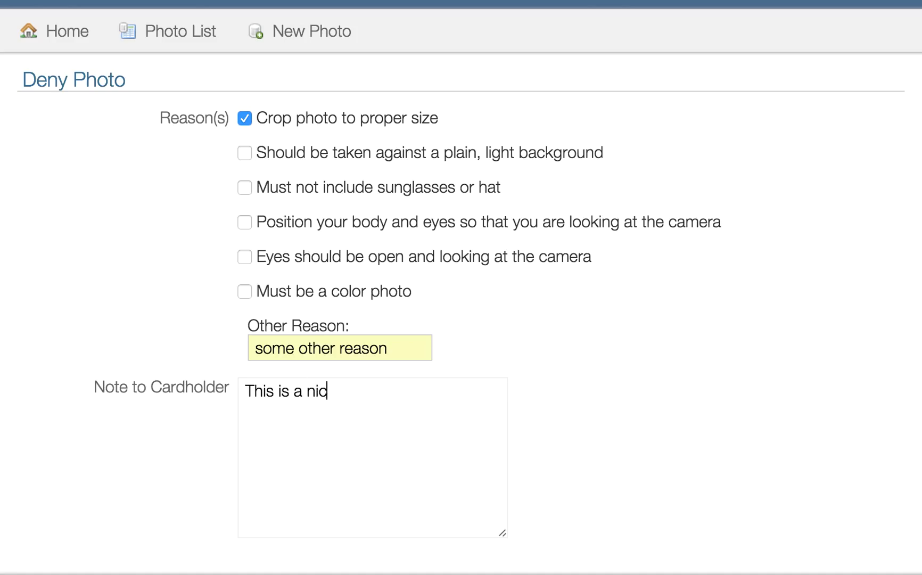
text(e note to the cardh)
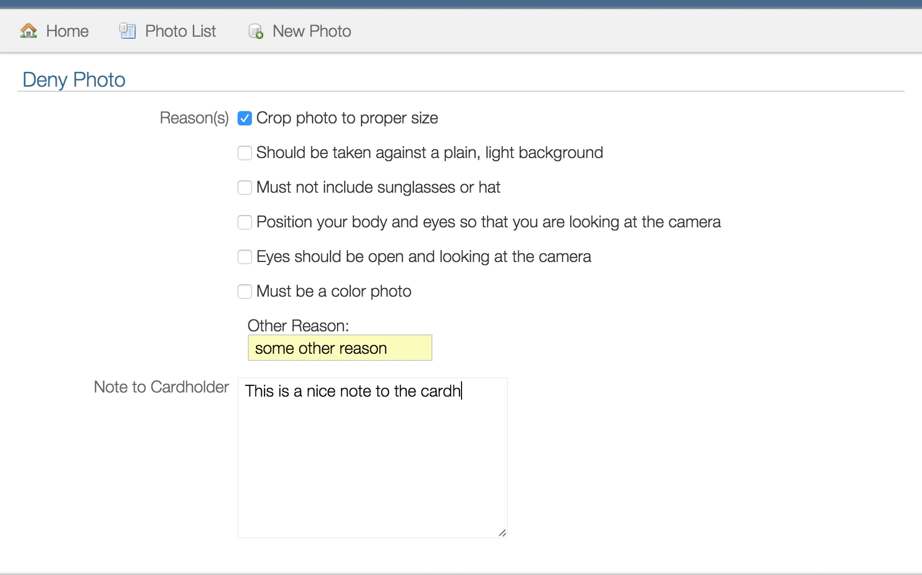
text(older. :-))
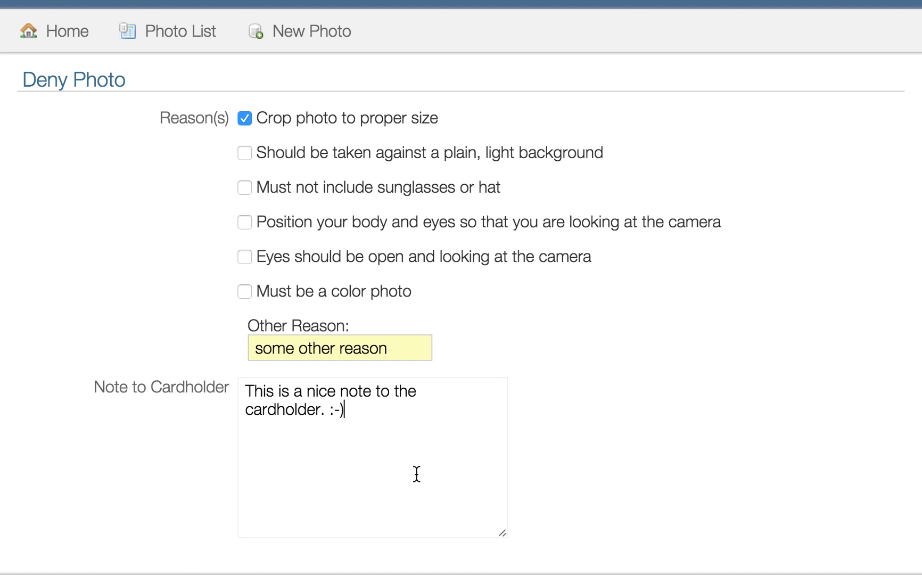
scroll(576, 434, down, 2)
click(60, 497)
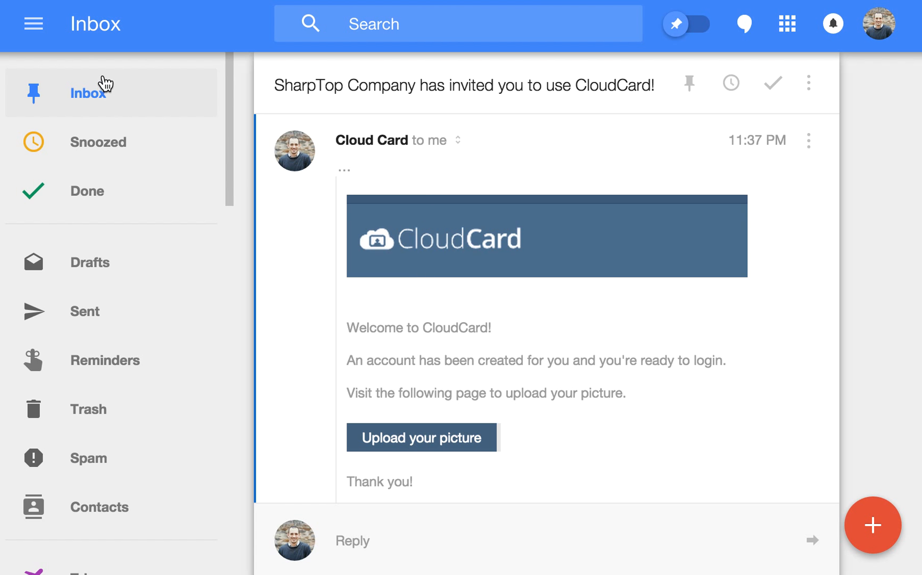
Step: Open the 'Sorry, Your Photo Was Denied' email from the inbox list
click(102, 85)
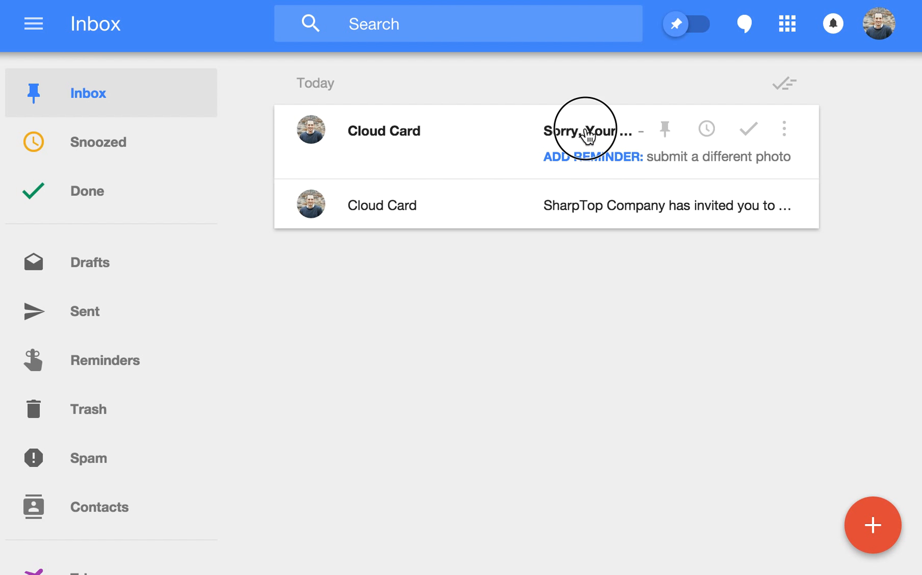
click(585, 132)
scroll(546, 321, down, 3)
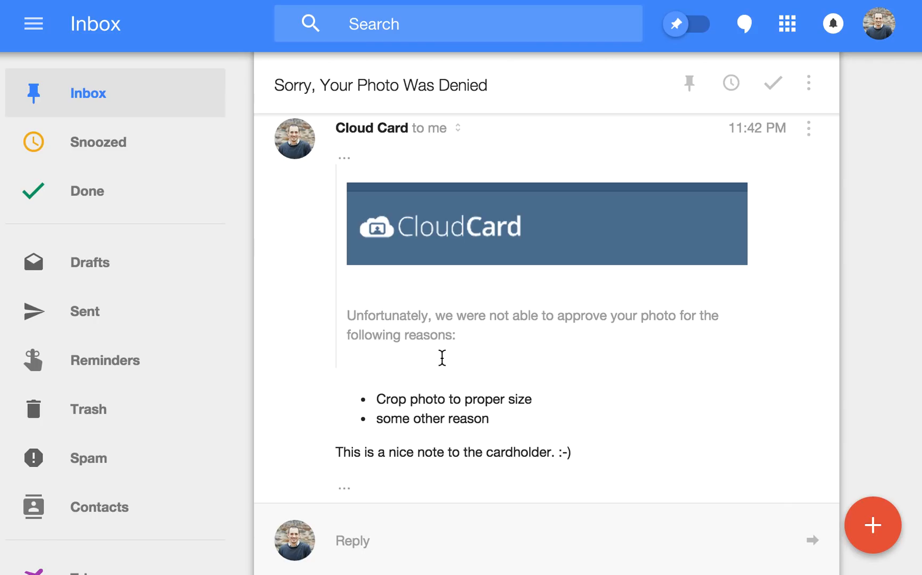
scroll(441, 357, down, 2)
scroll(442, 358, up, 2)
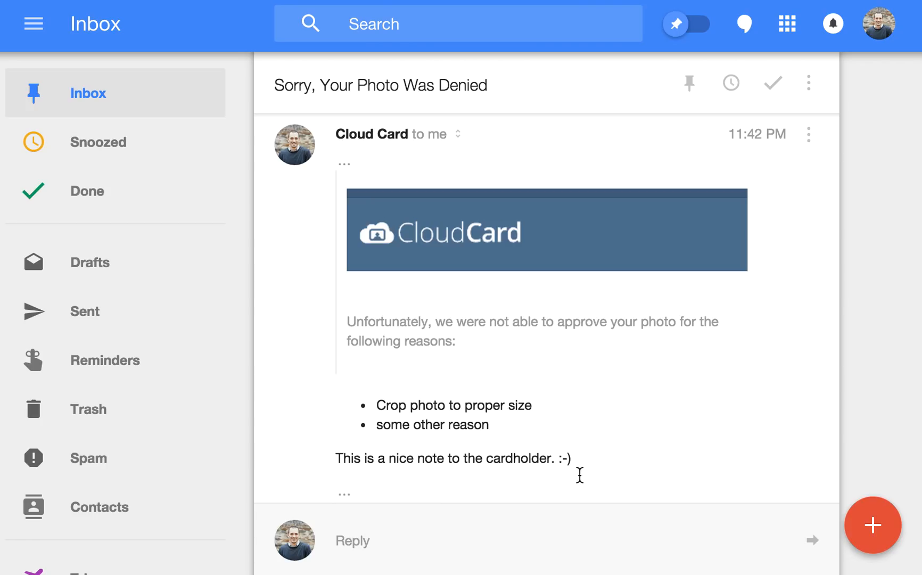
scroll(583, 473, down, 5)
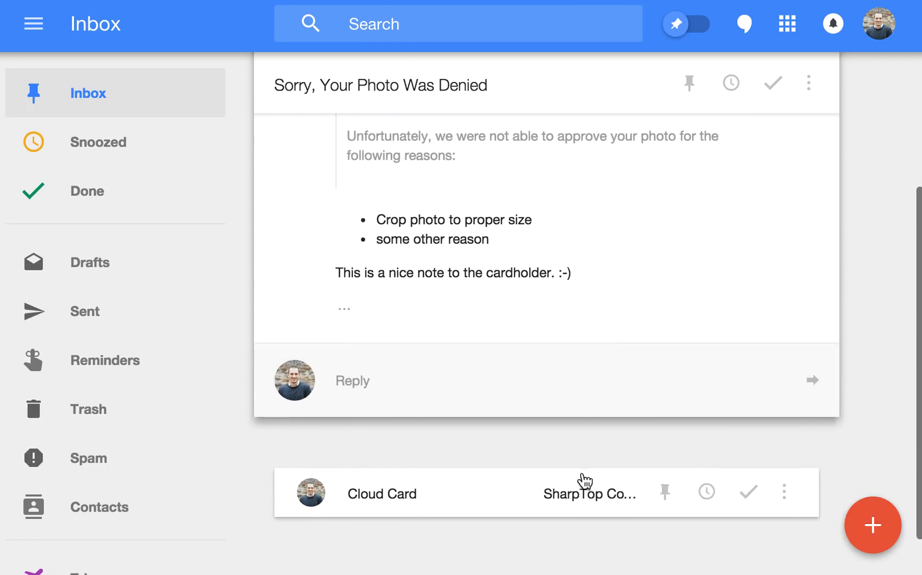
Step: Expand the hidden email content and scroll to the reasons, note and Submit a New Photo button
click(345, 307)
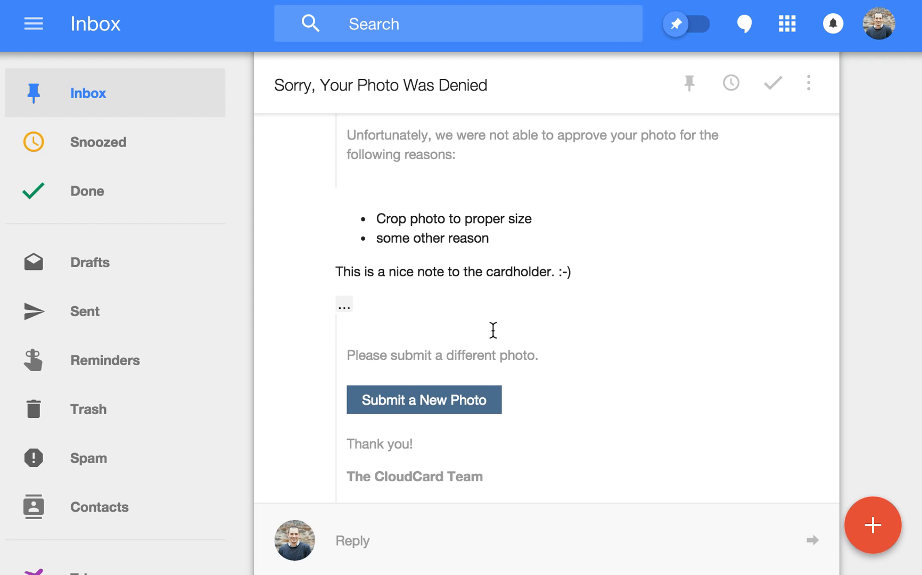
scroll(625, 245, up, 3)
scroll(625, 245, down, 3)
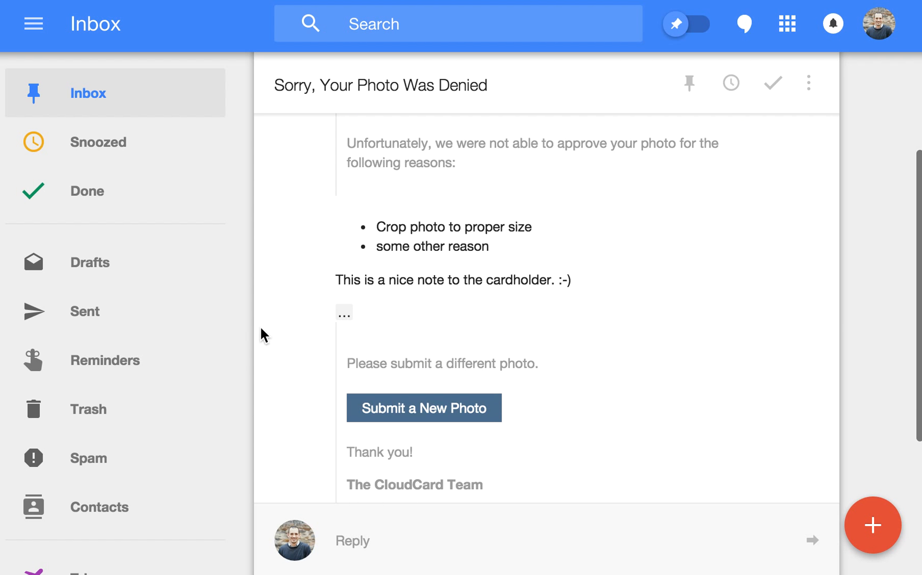
scroll(377, 206, up, 3)
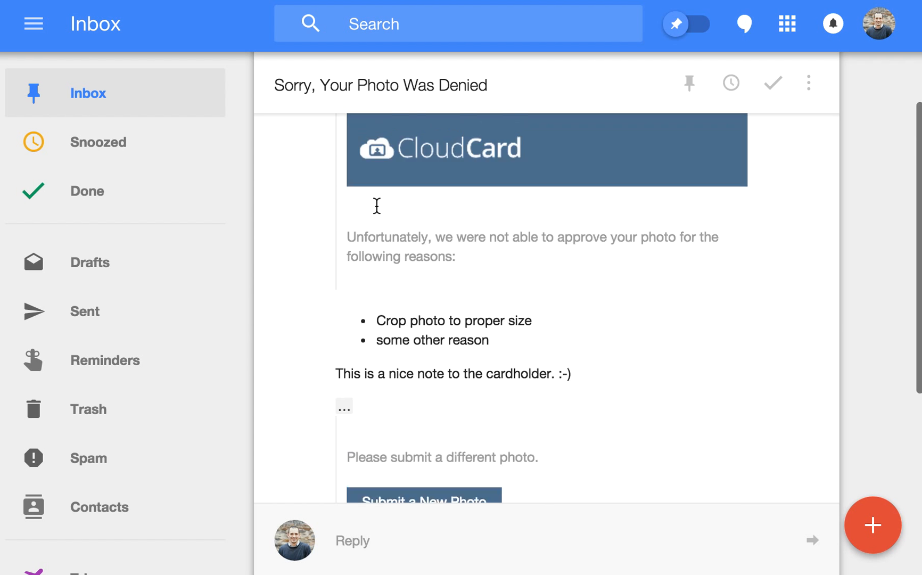
scroll(375, 244, down, 2)
scroll(455, 447, down, 1)
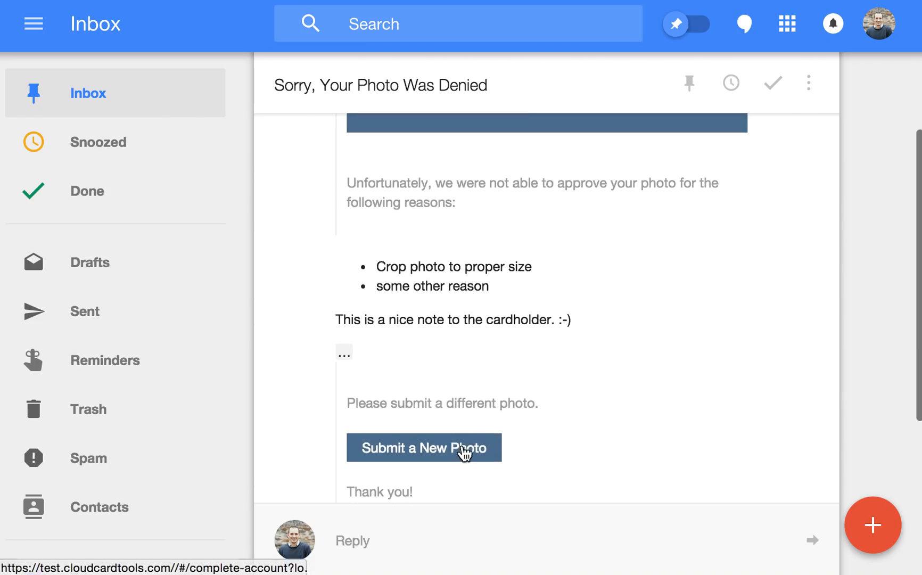
scroll(551, 423, down, 1)
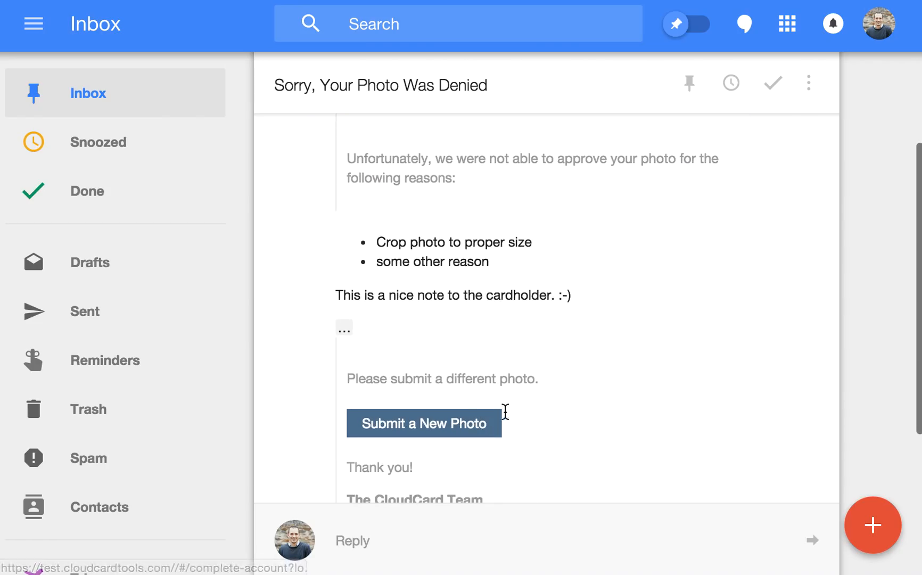
scroll(516, 413, down, 1)
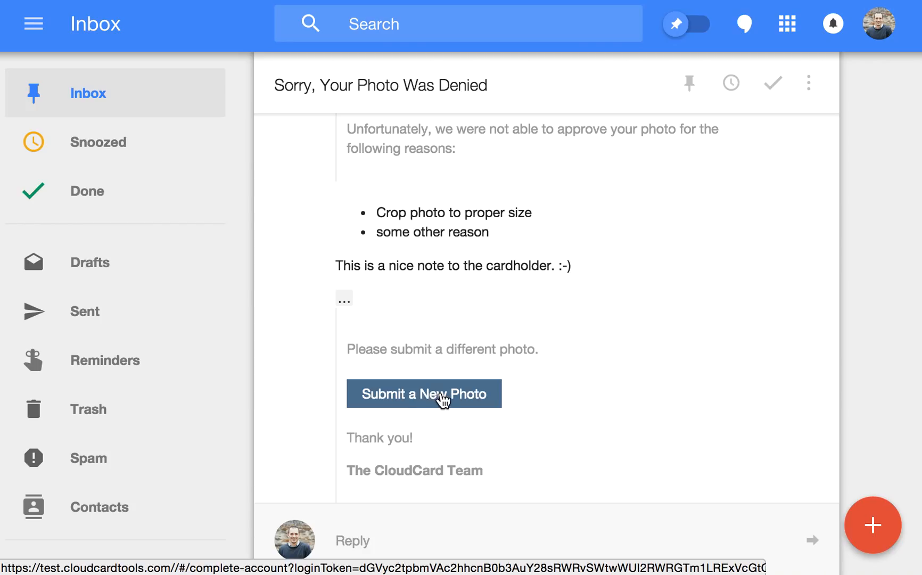
Step: Follow Submit a New Photo to the denied-photo page and choose Upload/take new photo
click(442, 399)
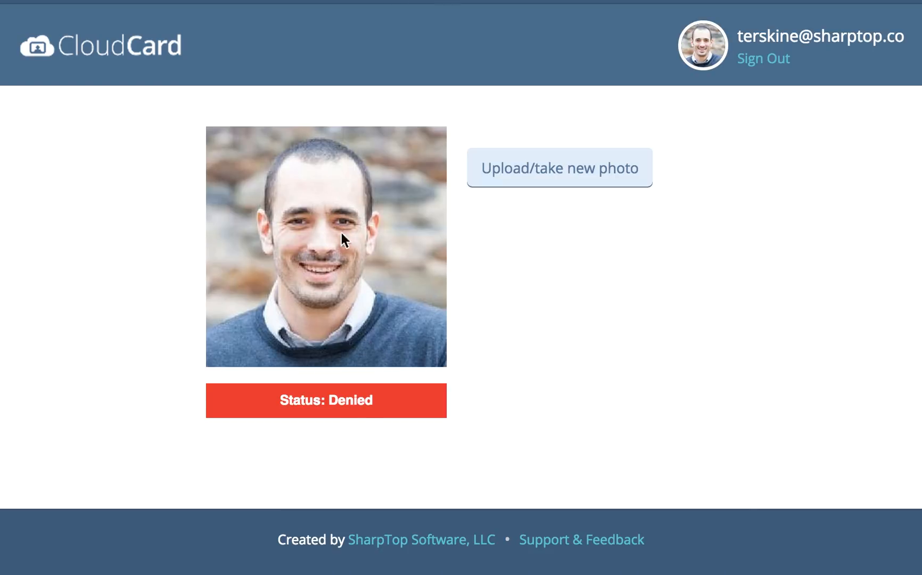
click(576, 173)
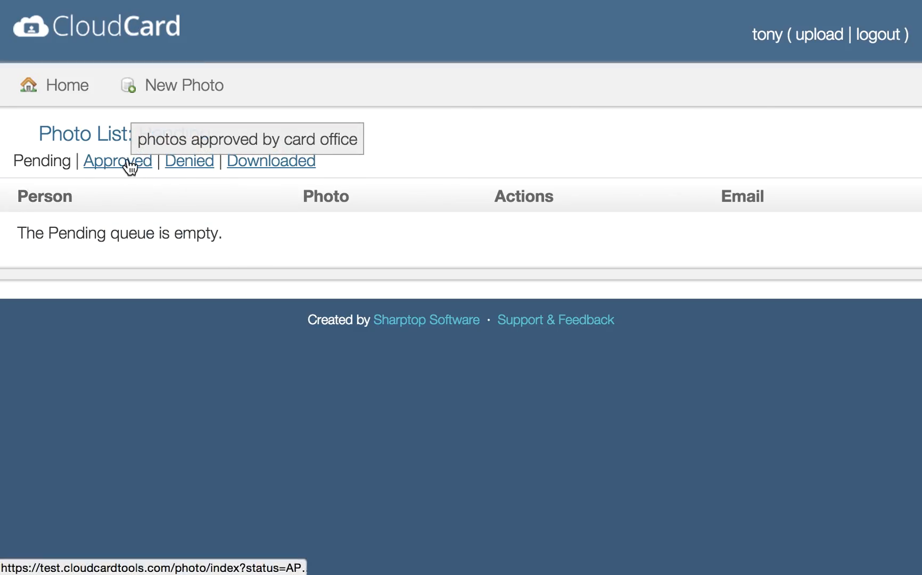
Step: Approve the cardholder's previously denied photo from the Denied list
click(190, 169)
scroll(255, 354, down, 15)
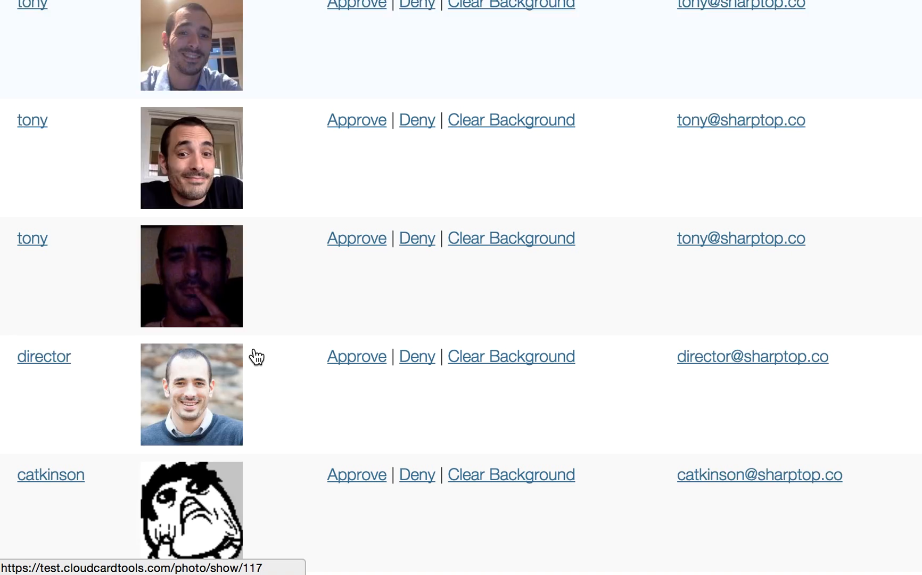
click(355, 396)
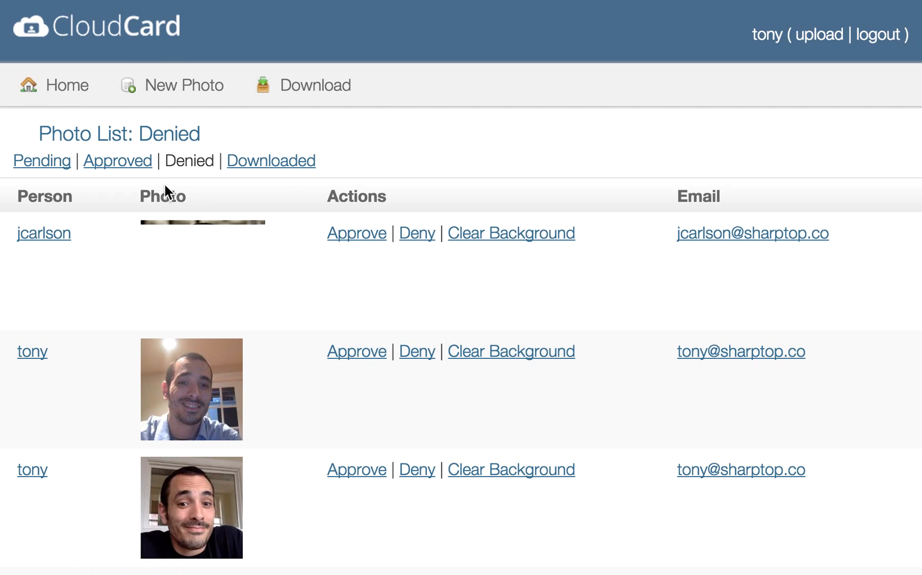
Step: Download the approved photos and show the Downloaded photo list
click(124, 165)
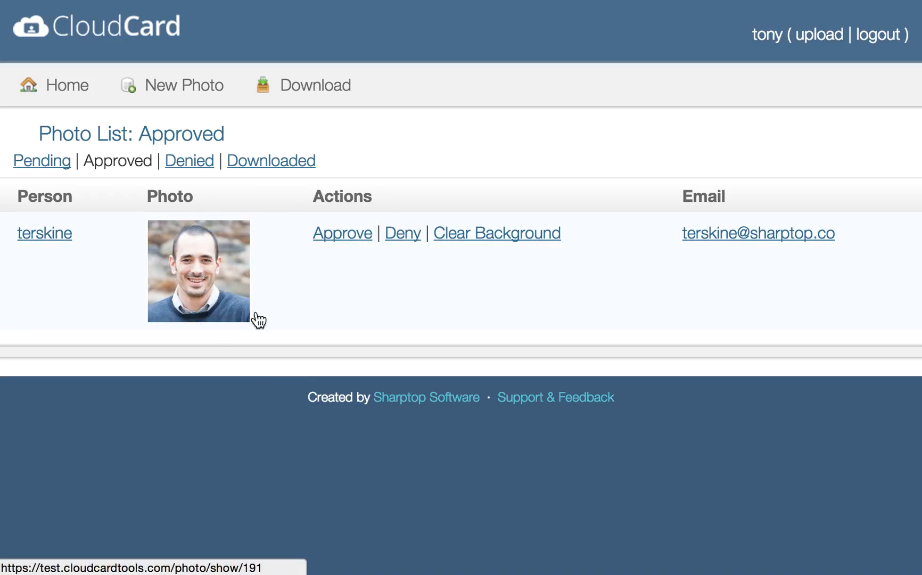
click(320, 92)
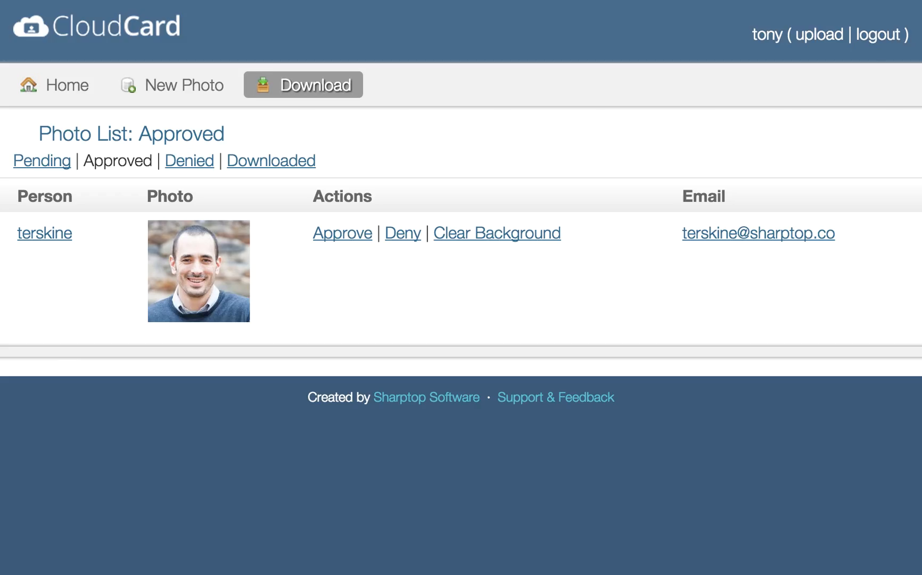
click(243, 511)
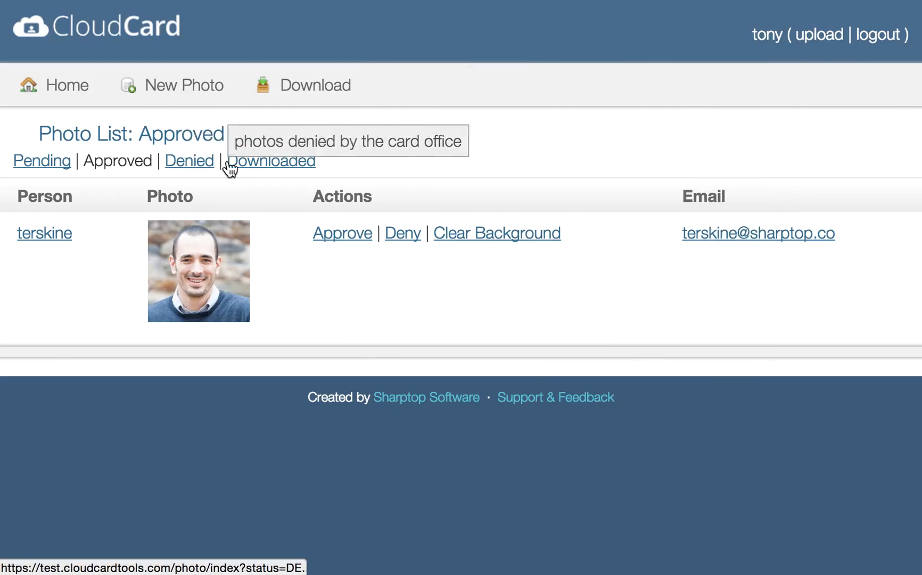
click(253, 168)
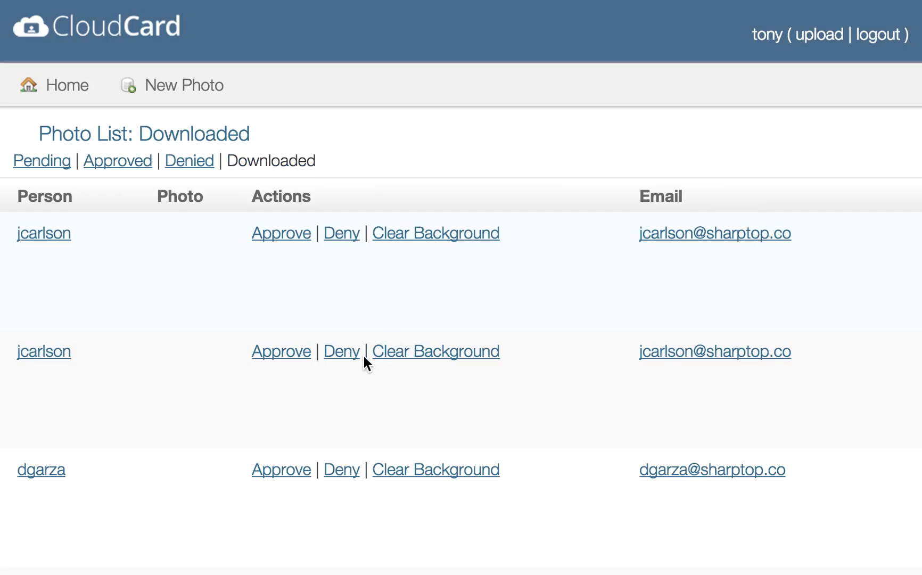
Step: Re-approve two downloaded photos, including the man in the blue shirt, and view Approved
scroll(364, 355, down, 1)
click(378, 228)
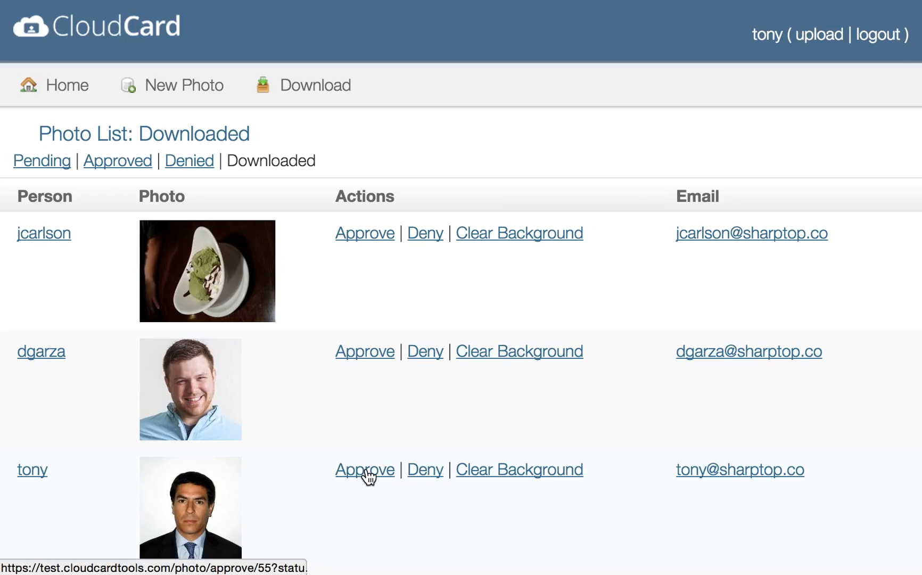
click(375, 355)
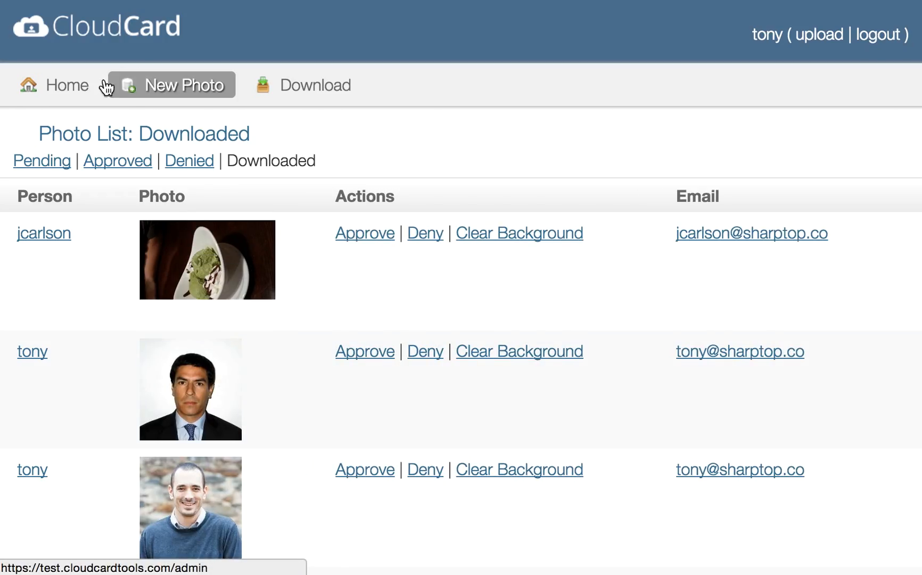
click(124, 161)
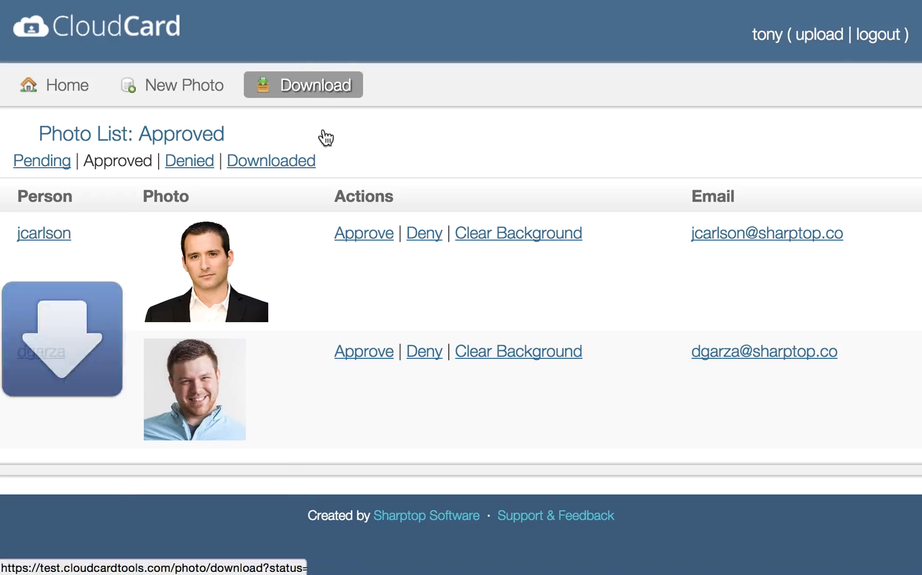
Step: Open the newest photos zip from the Dock's Downloads and show it in Finder
click(708, 574)
click(704, 569)
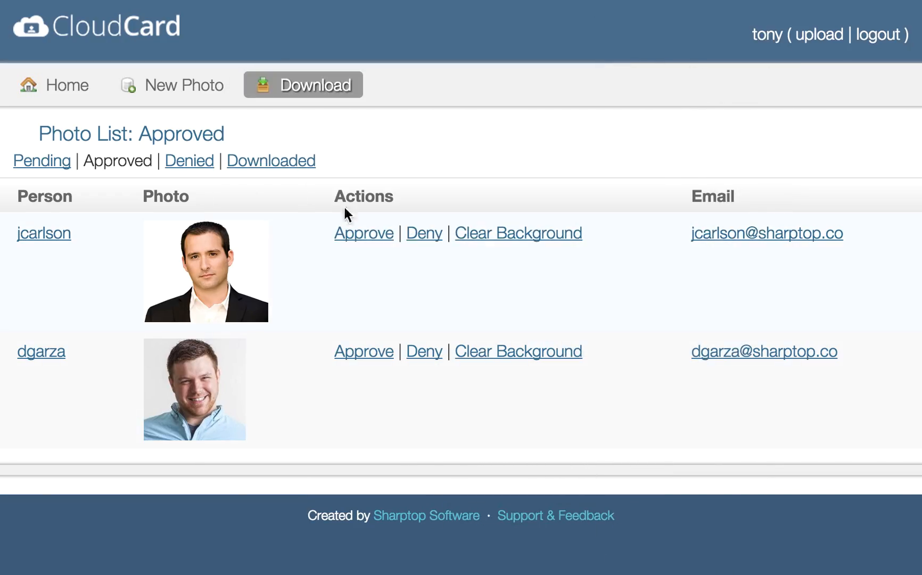
click(345, 565)
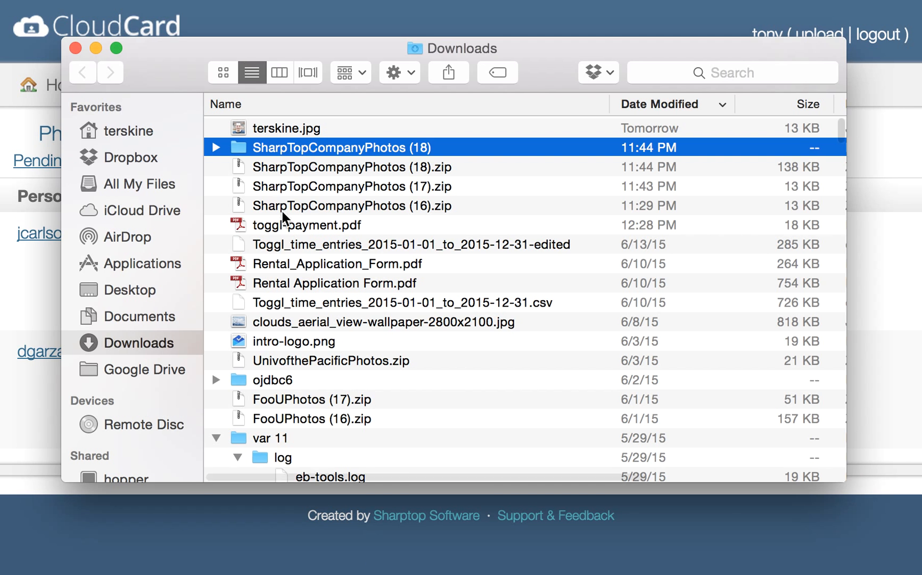
click(216, 148)
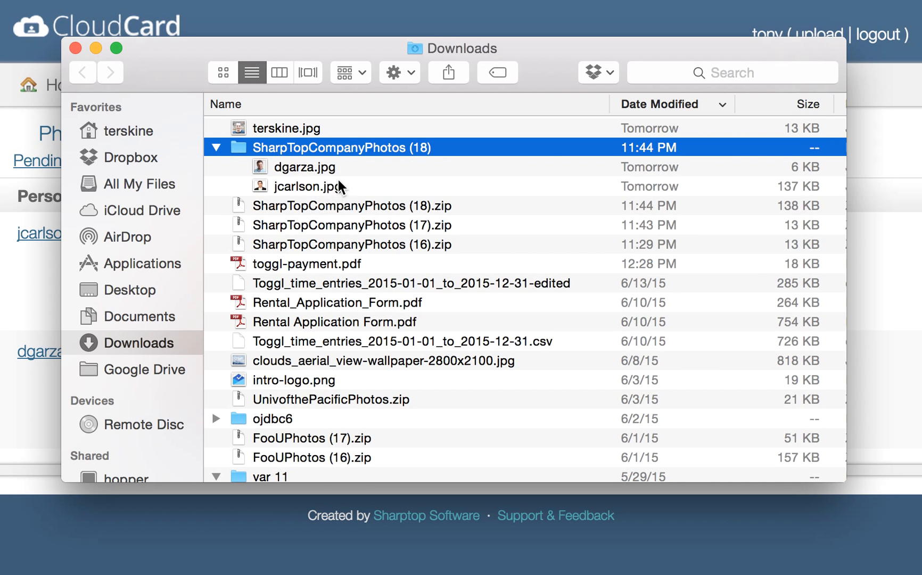
double_click(326, 146)
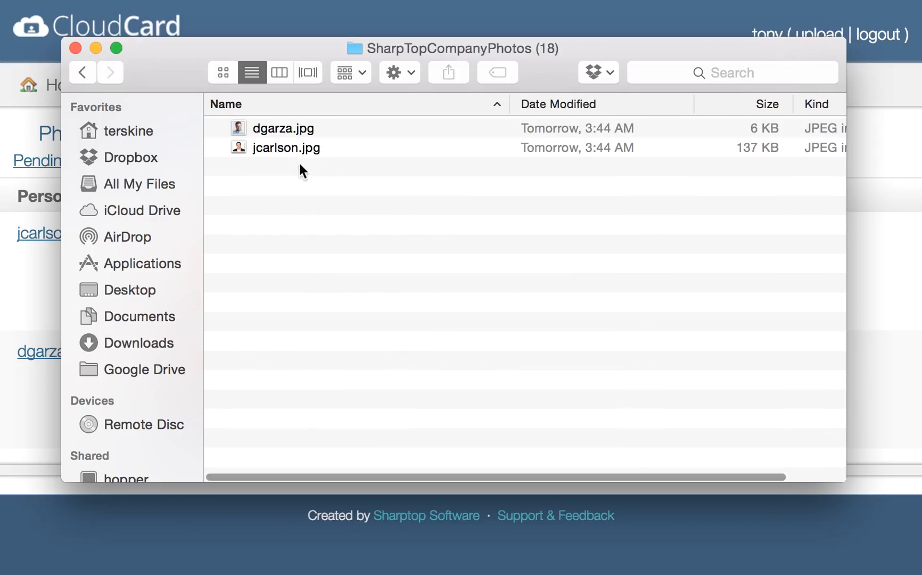
click(279, 130)
key(space)
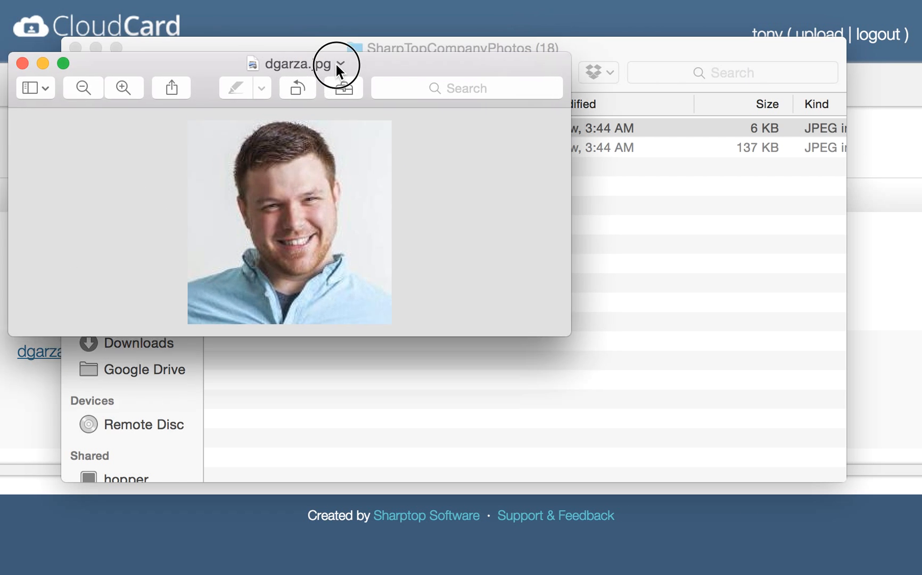
Step: Move the preview off the file list, then close it and the Finder window
drag(335, 62, 431, 155)
drag(490, 155, 580, 193)
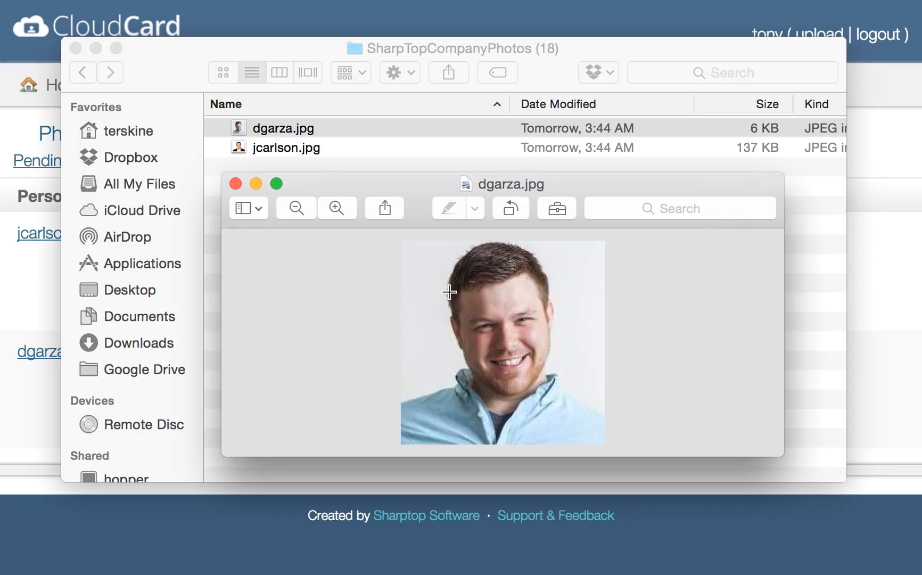
click(236, 184)
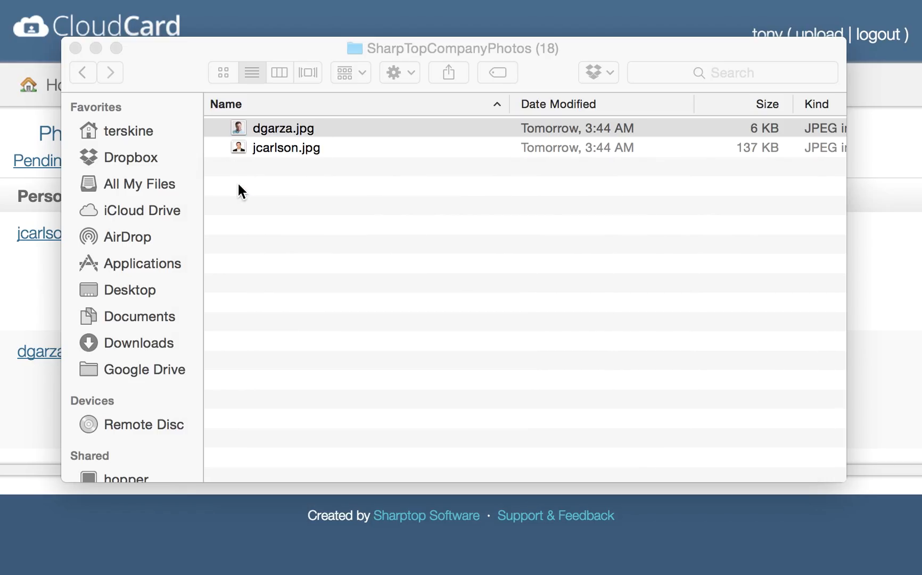
click(76, 49)
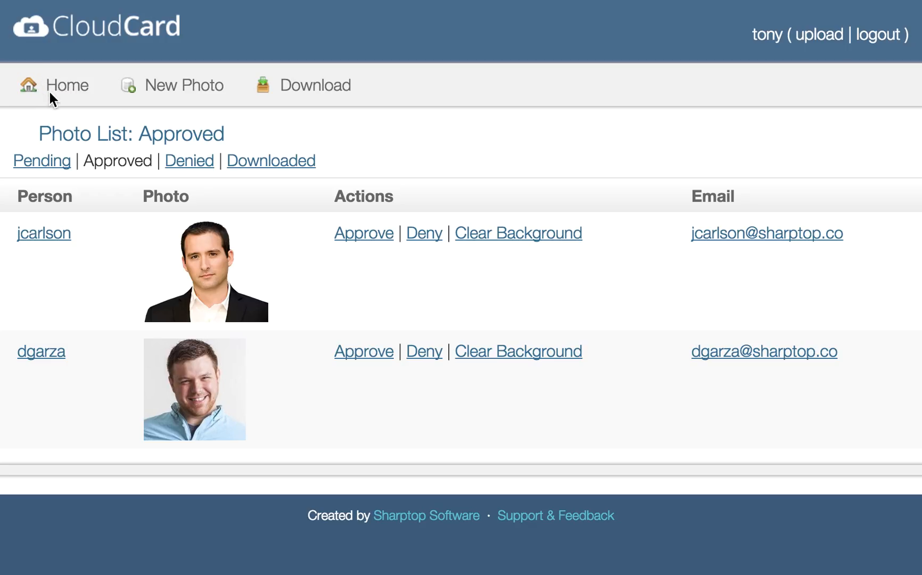